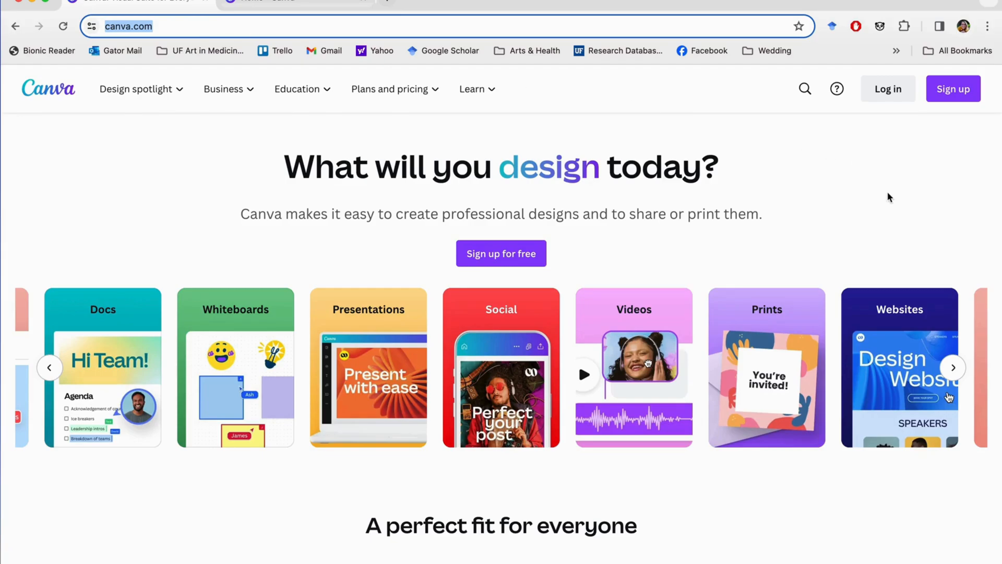
Create a blank T-Shirt design from the Clothing category of print products.
{"action": "left_click", "coordinate": [902, 194]}
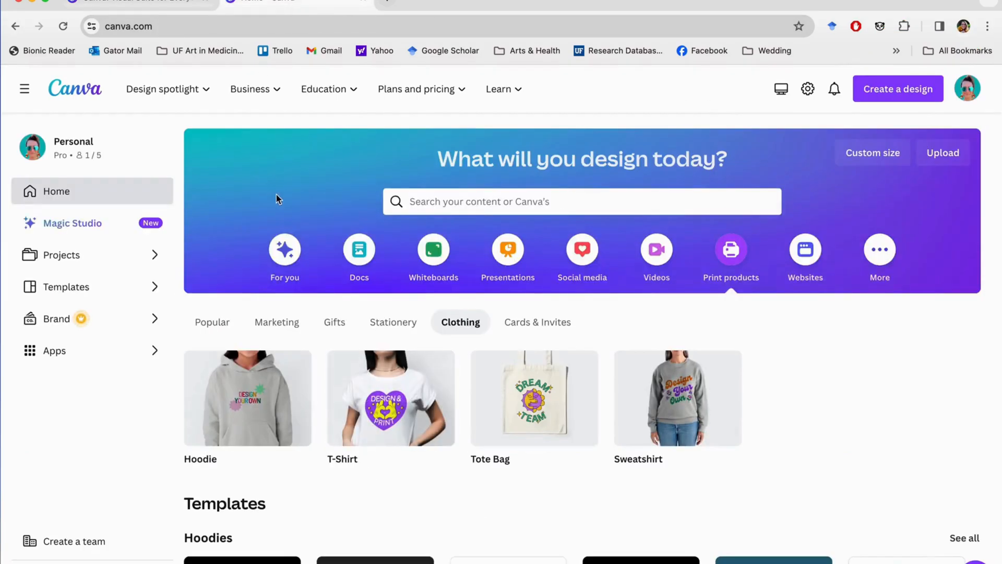
{"action": "left_click", "coordinate": [288, 254]}
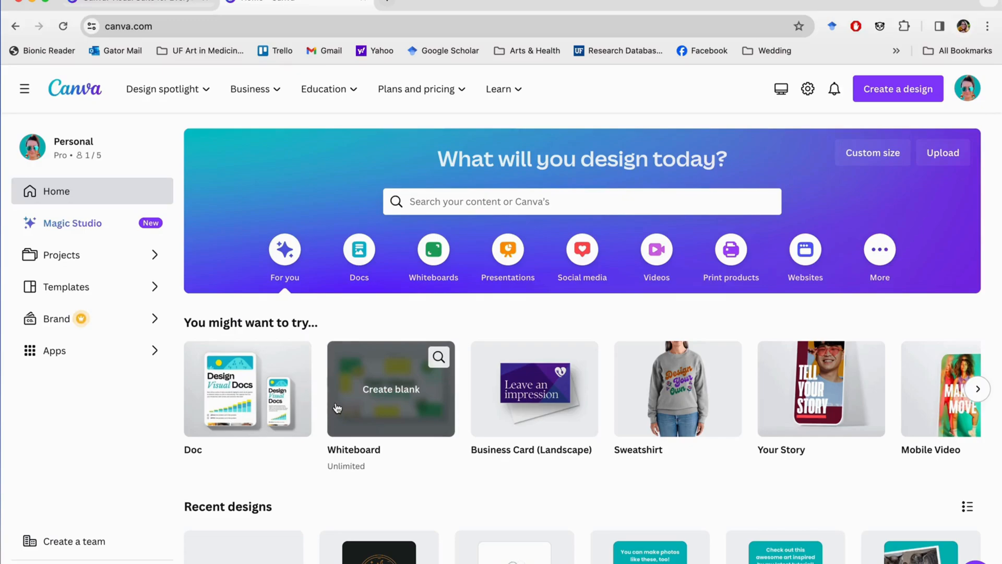
{"action": "scroll", "coordinate": [343, 409], "scroll_direction": "right", "scroll_amount": 2}
{"action": "scroll", "coordinate": [343, 408], "scroll_direction": "right", "scroll_amount": 10}
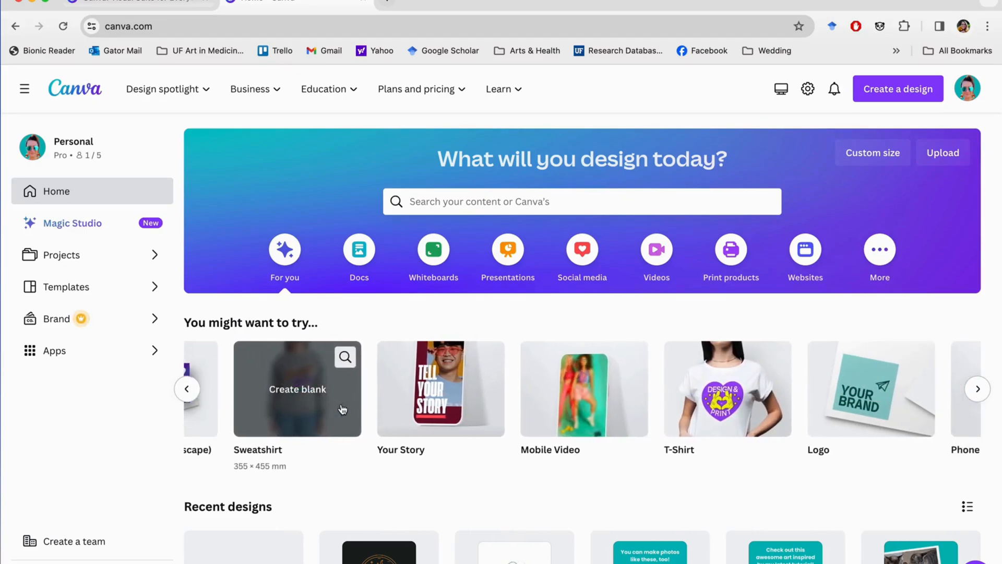
{"action": "scroll", "coordinate": [345, 409], "scroll_direction": "right", "scroll_amount": 1}
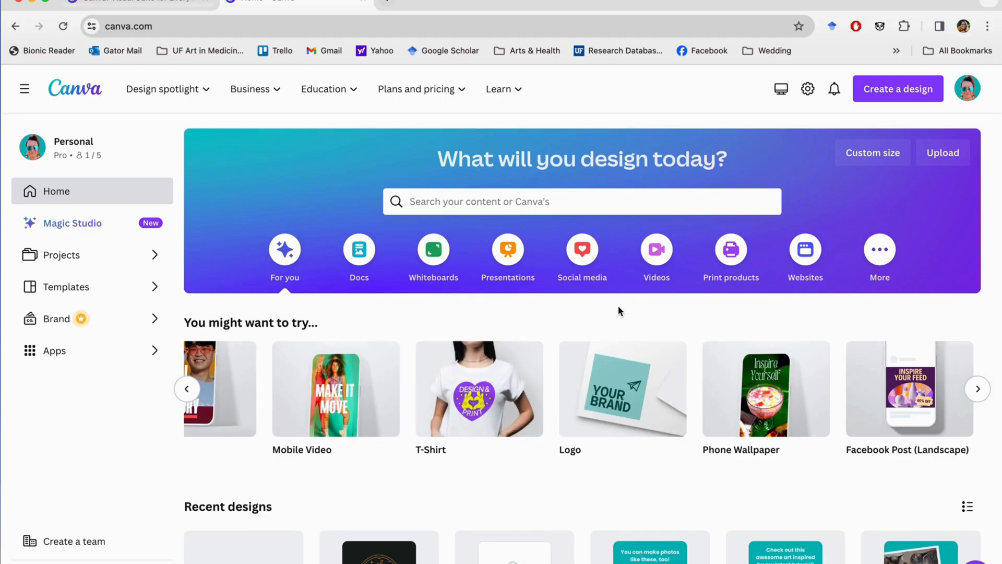
{"action": "left_click", "coordinate": [730, 256]}
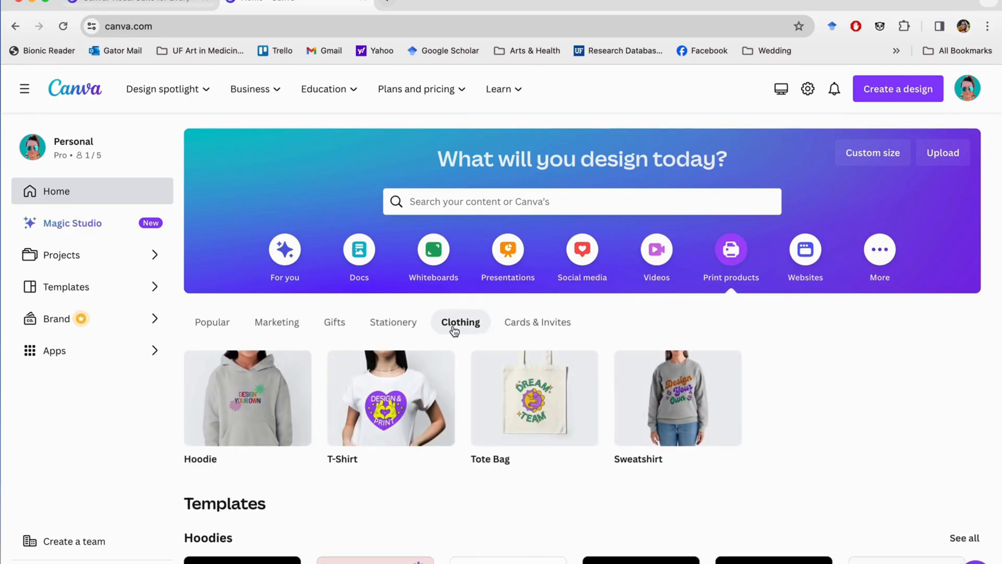
{"action": "left_click", "coordinate": [387, 430]}
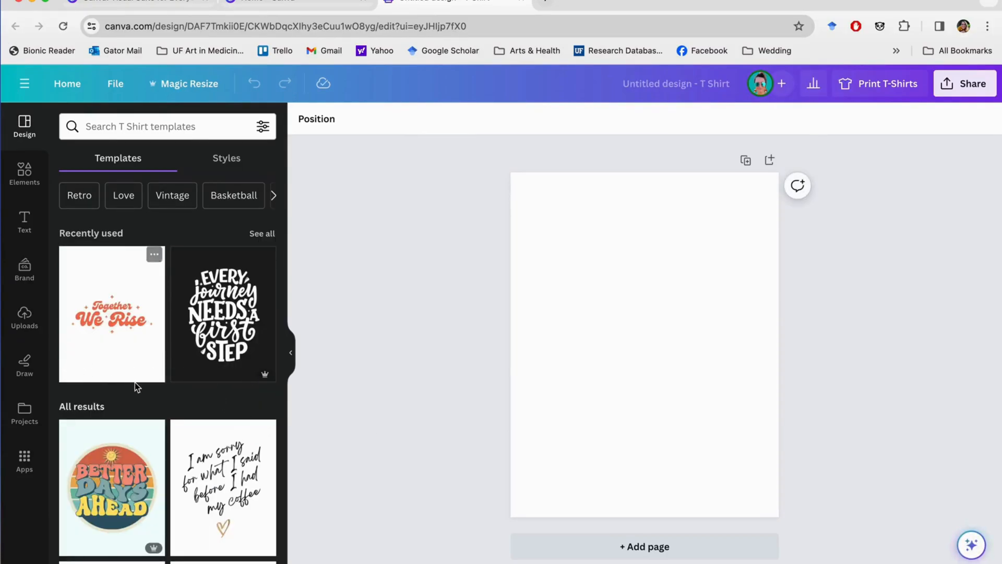
Look through the T-shirt templates, both recently used and all results, to see the available designs.
{"action": "scroll", "coordinate": [134, 382], "scroll_direction": "down", "scroll_amount": 2}
{"action": "scroll", "coordinate": [136, 386], "scroll_direction": "down", "scroll_amount": 1}
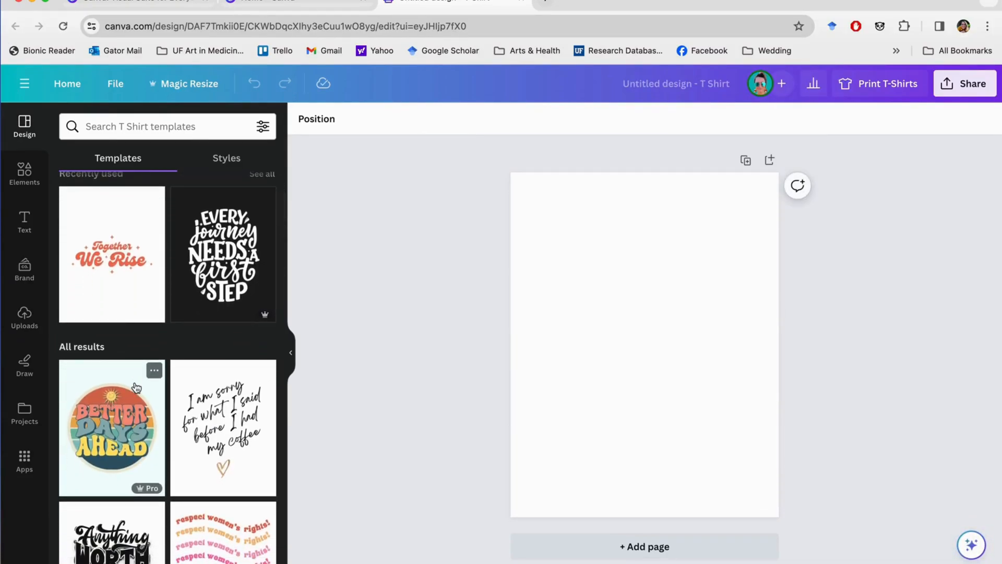
{"action": "scroll", "coordinate": [137, 387], "scroll_direction": "down", "scroll_amount": 3}
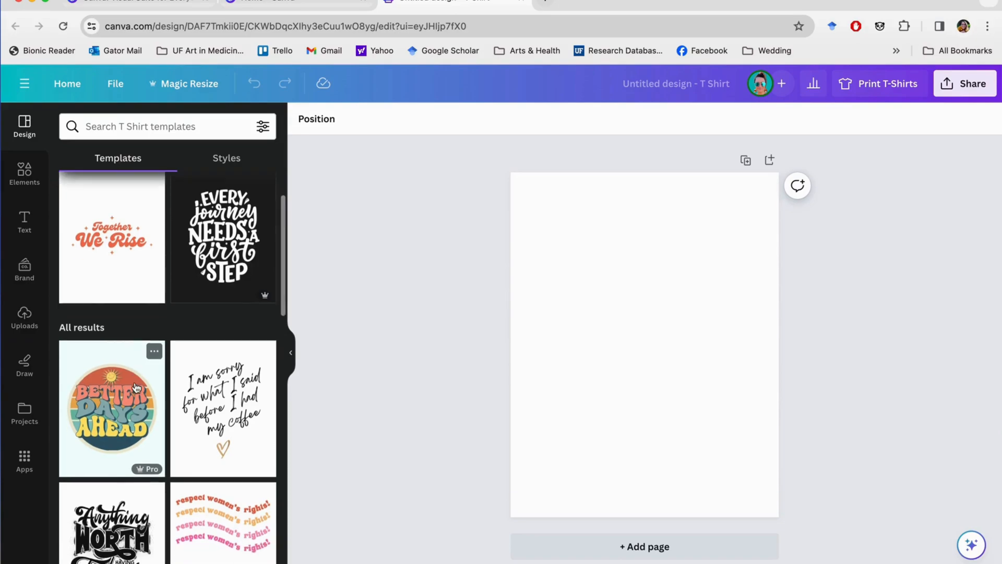
{"action": "scroll", "coordinate": [150, 275], "scroll_direction": "down", "scroll_amount": 4}
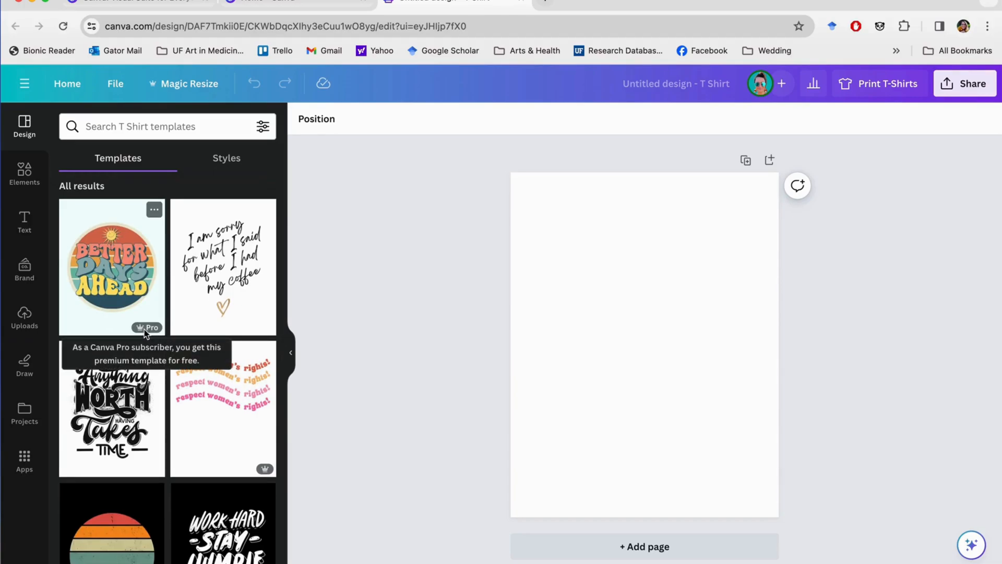
{"action": "scroll", "coordinate": [189, 405], "scroll_direction": "down", "scroll_amount": 2}
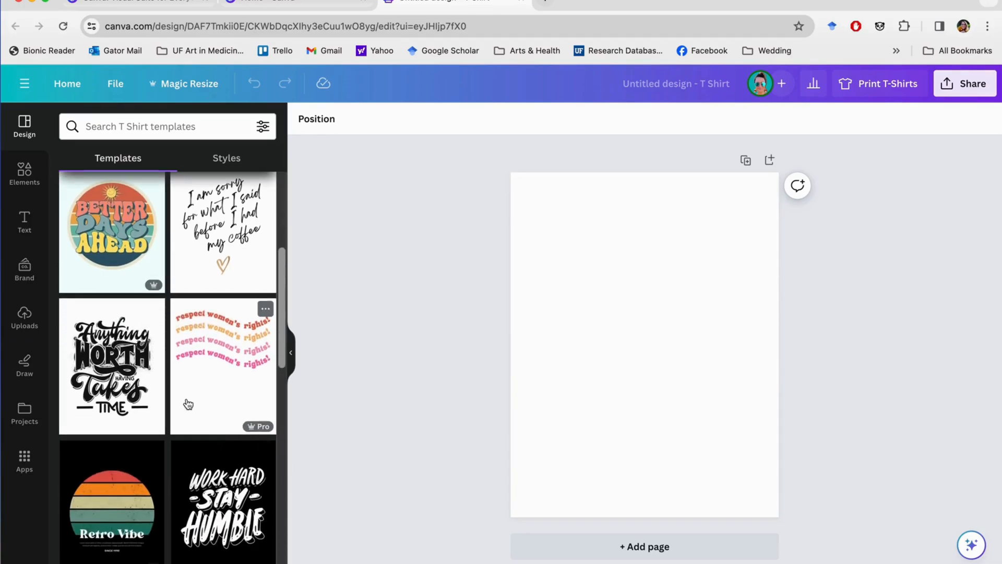
{"action": "scroll", "coordinate": [120, 365], "scroll_direction": "up", "scroll_amount": 9}
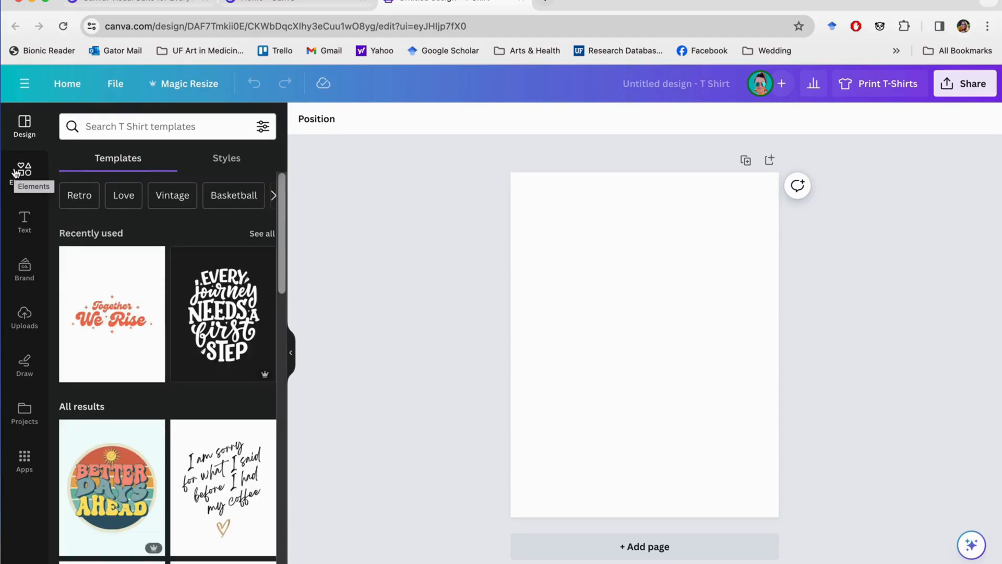
{"action": "scroll", "coordinate": [213, 335], "scroll_direction": "down", "scroll_amount": 8}
{"action": "scroll", "coordinate": [213, 334], "scroll_direction": "down", "scroll_amount": 2}
{"action": "scroll", "coordinate": [214, 335], "scroll_direction": "down", "scroll_amount": 4}
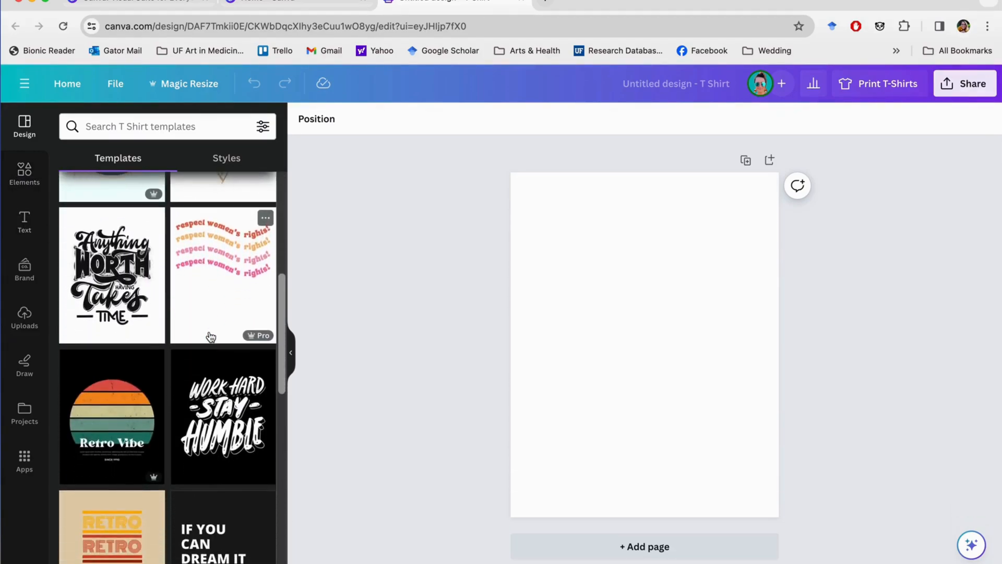
{"action": "scroll", "coordinate": [210, 336], "scroll_direction": "down", "scroll_amount": 10}
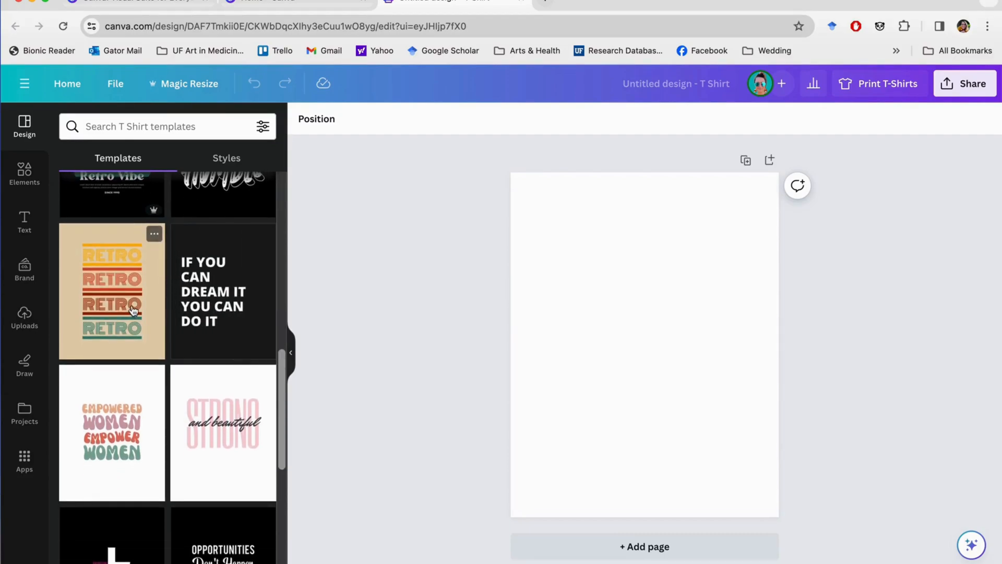
Search the design elements for "cat".
{"action": "left_click", "coordinate": [22, 179]}
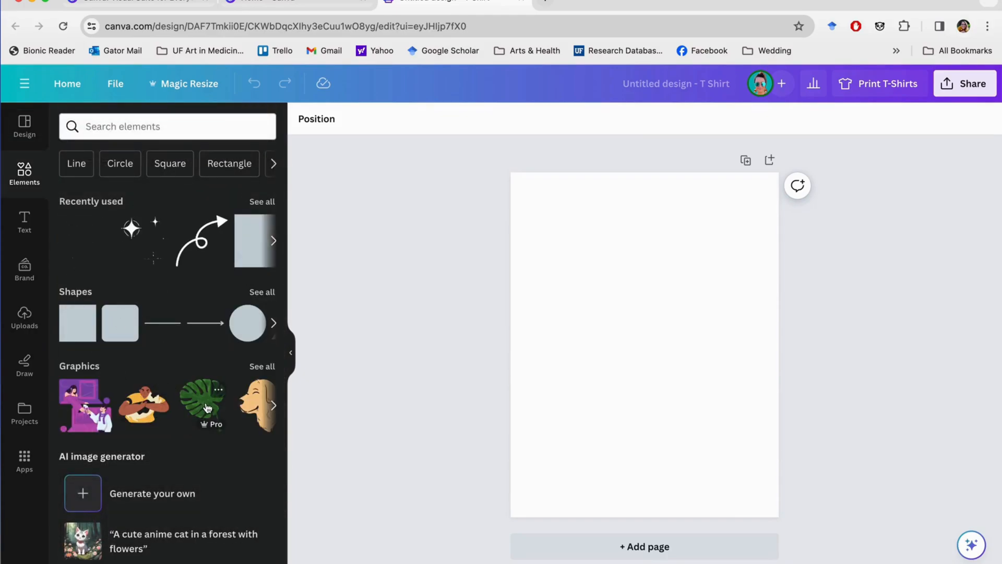
{"action": "scroll", "coordinate": [208, 407], "scroll_direction": "right", "scroll_amount": 8}
{"action": "scroll", "coordinate": [209, 407], "scroll_direction": "left", "scroll_amount": 10}
{"action": "left_click", "coordinate": [117, 131]}
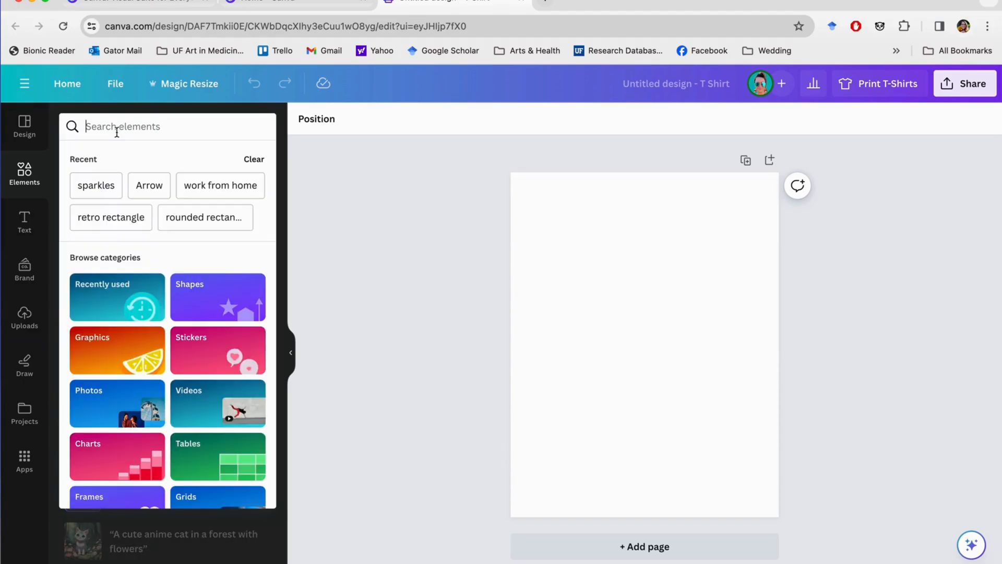
{"action": "type", "text": "cat"}
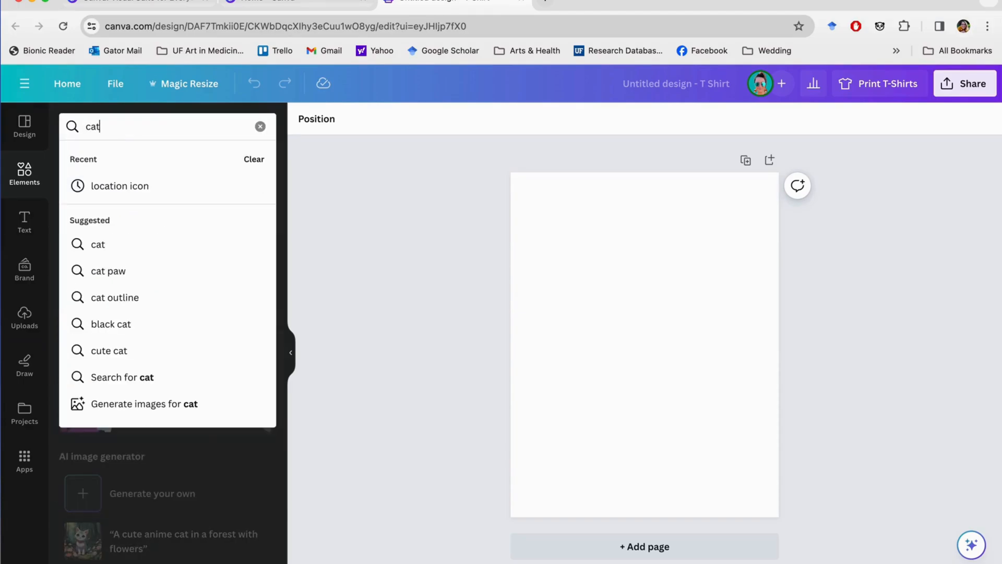
{"action": "key", "text": "Return"}
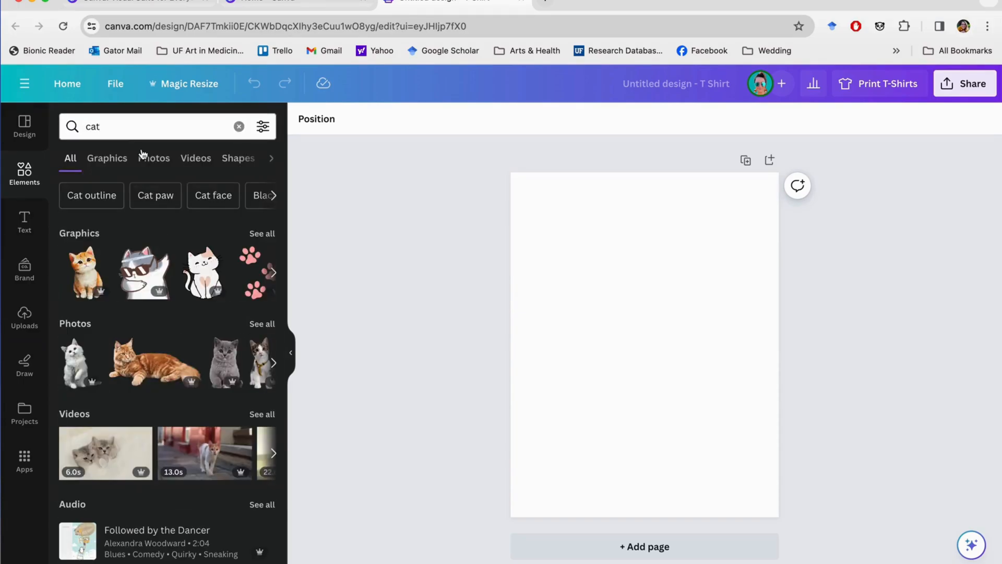
Add the beige sitting cat graphic with the orange eye patch and striped tail to the blank T-shirt page.
{"action": "scroll", "coordinate": [180, 284], "scroll_direction": "right", "scroll_amount": 10}
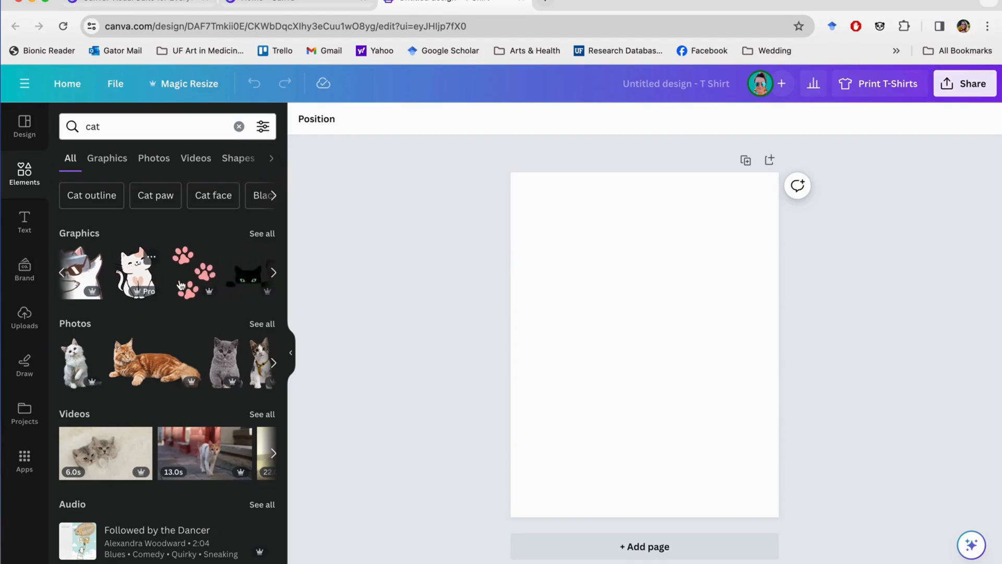
{"action": "scroll", "coordinate": [180, 285], "scroll_direction": "right", "scroll_amount": 10}
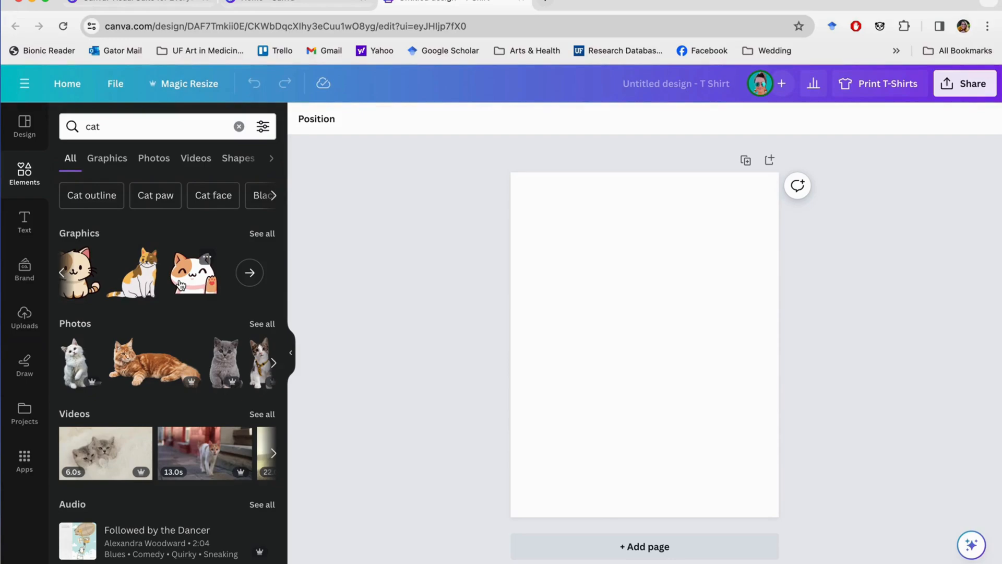
{"action": "scroll", "coordinate": [171, 377], "scroll_direction": "right", "scroll_amount": 6}
{"action": "scroll", "coordinate": [171, 376], "scroll_direction": "left", "scroll_amount": 8}
{"action": "left_click", "coordinate": [63, 272]}
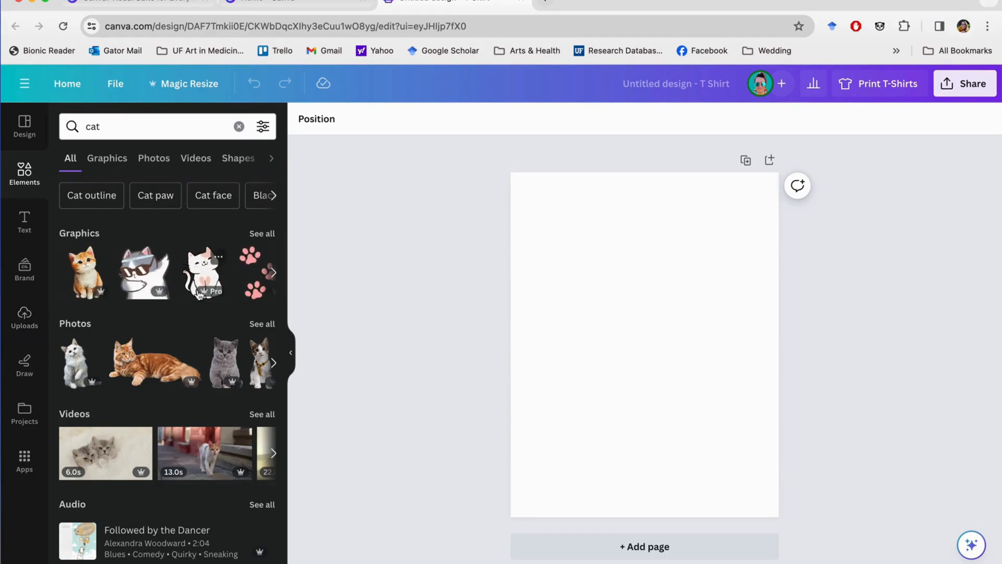
{"action": "scroll", "coordinate": [172, 286], "scroll_direction": "right", "scroll_amount": 2}
{"action": "scroll", "coordinate": [173, 286], "scroll_direction": "right", "scroll_amount": 5}
{"action": "scroll", "coordinate": [179, 284], "scroll_direction": "right", "scroll_amount": 2}
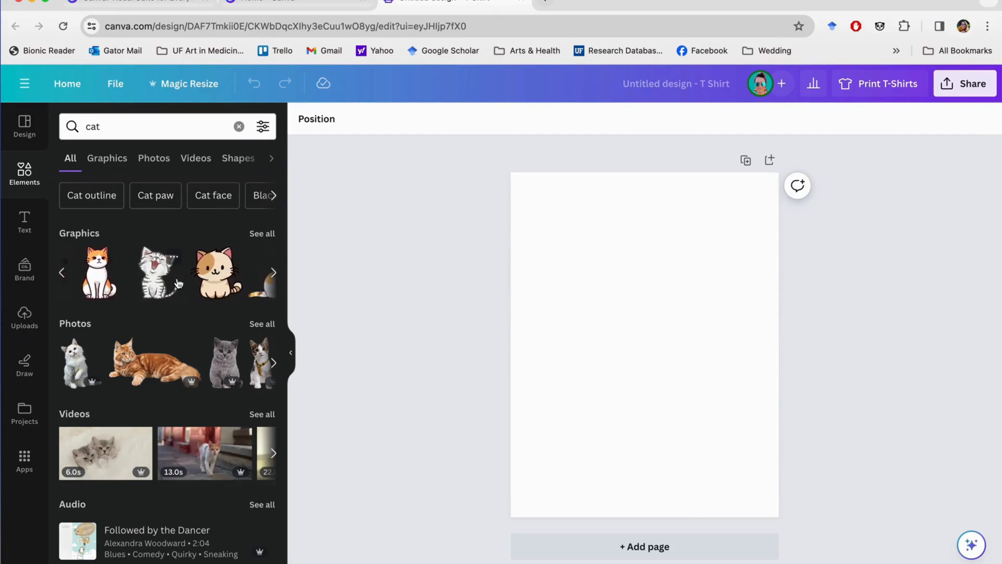
{"action": "left_click", "coordinate": [216, 286]}
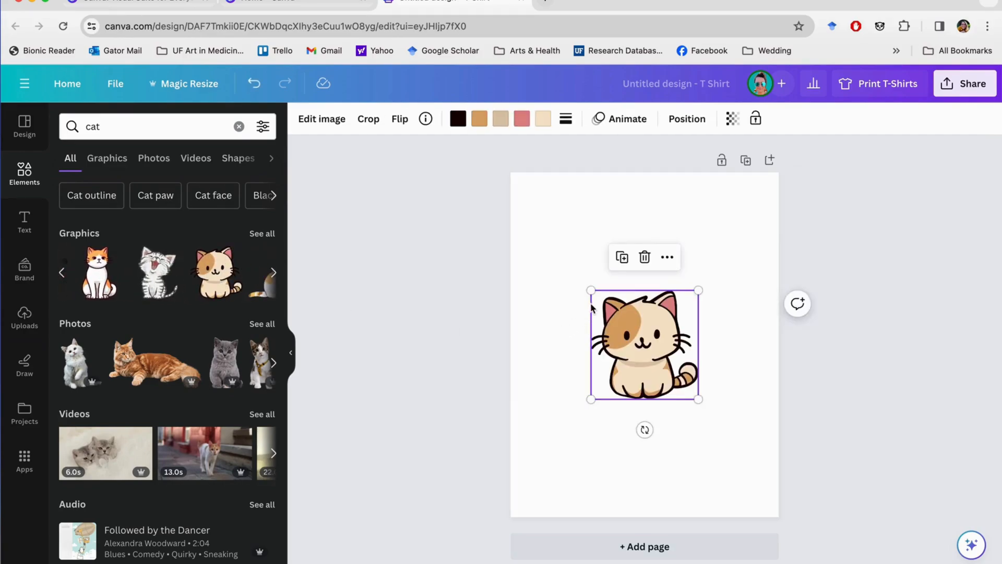
Enlarge the cat graphic to over half the page width and centre it horizontally in the upper part of the page.
{"action": "left_click_drag", "start_coordinate": [591, 290], "coordinate": [549, 249]}
{"action": "left_click_drag", "start_coordinate": [635, 358], "coordinate": [656, 354]}
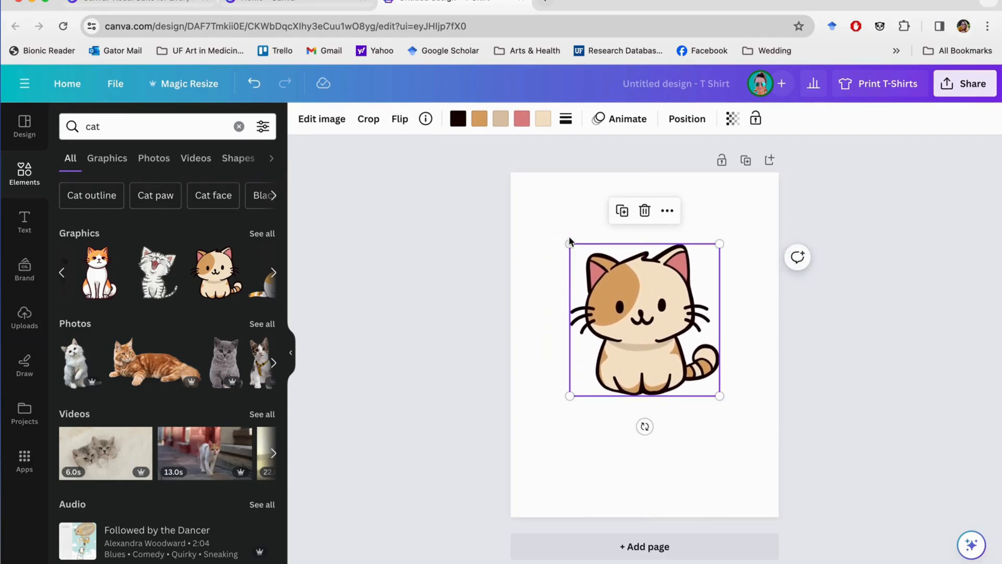
{"action": "mouse_move", "coordinate": [568, 242]}
{"action": "left_mouse_down"}
{"action": "mouse_move", "coordinate": [547, 219]}
{"action": "mouse_move", "coordinate": [590, 265]}
{"action": "mouse_move", "coordinate": [544, 219]}
{"action": "mouse_move", "coordinate": [575, 253]}
{"action": "mouse_move", "coordinate": [557, 231]}
{"action": "left_mouse_up"}
{"action": "mouse_move", "coordinate": [646, 316]}
{"action": "left_mouse_down"}
{"action": "mouse_move", "coordinate": [639, 297]}
{"action": "mouse_move", "coordinate": [648, 302]}
{"action": "left_mouse_up"}
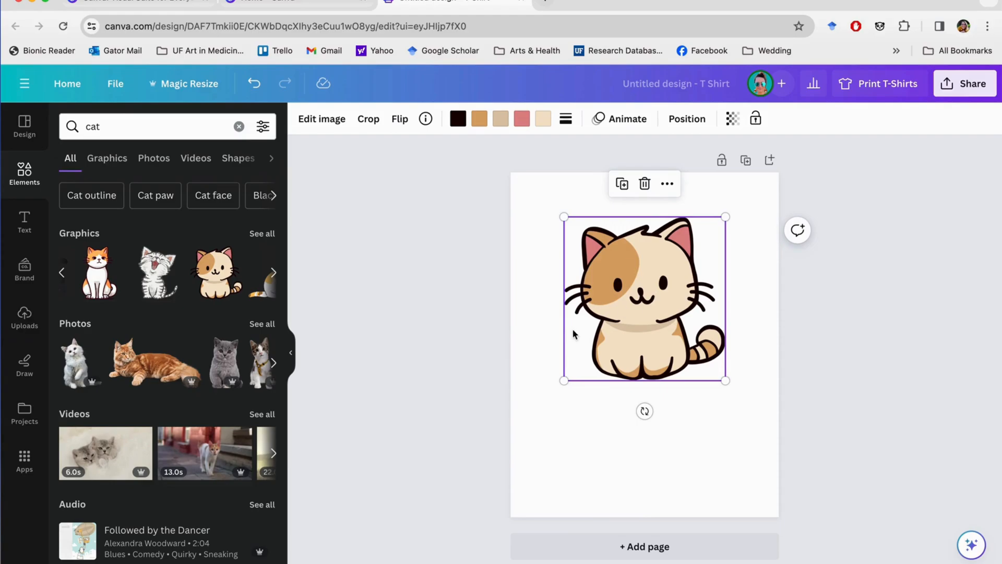
{"action": "left_click", "coordinate": [466, 353]}
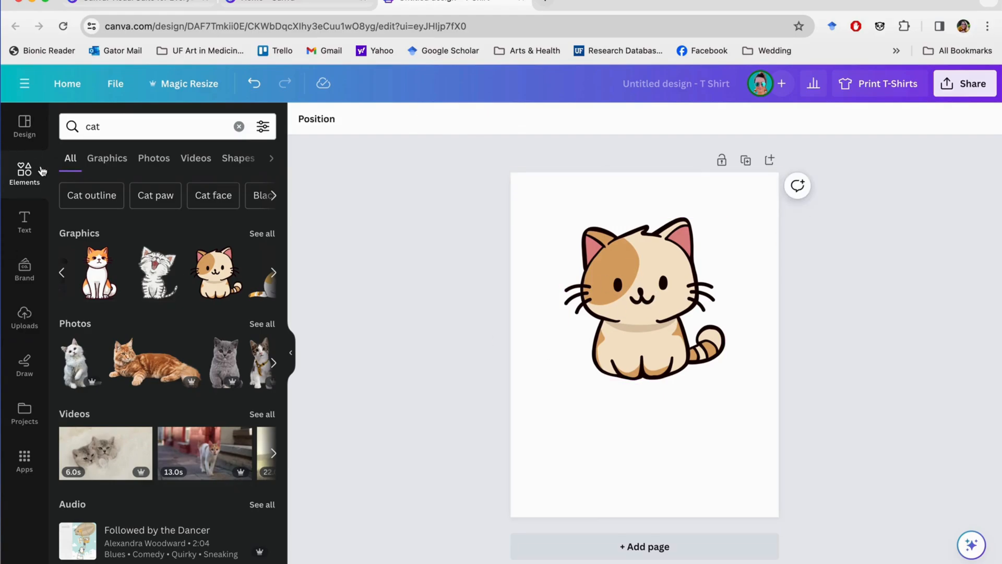
Add the "HELLO darling" font combination to the page and place it centred just below the cat.
{"action": "left_click", "coordinate": [24, 221]}
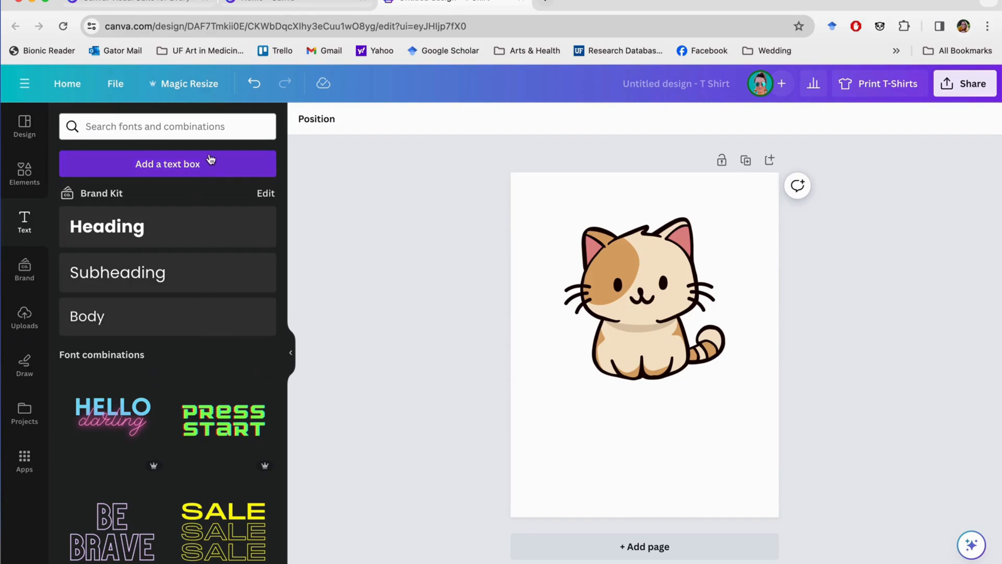
{"action": "scroll", "coordinate": [175, 446], "scroll_direction": "down", "scroll_amount": 1}
{"action": "scroll", "coordinate": [175, 445], "scroll_direction": "down", "scroll_amount": 2}
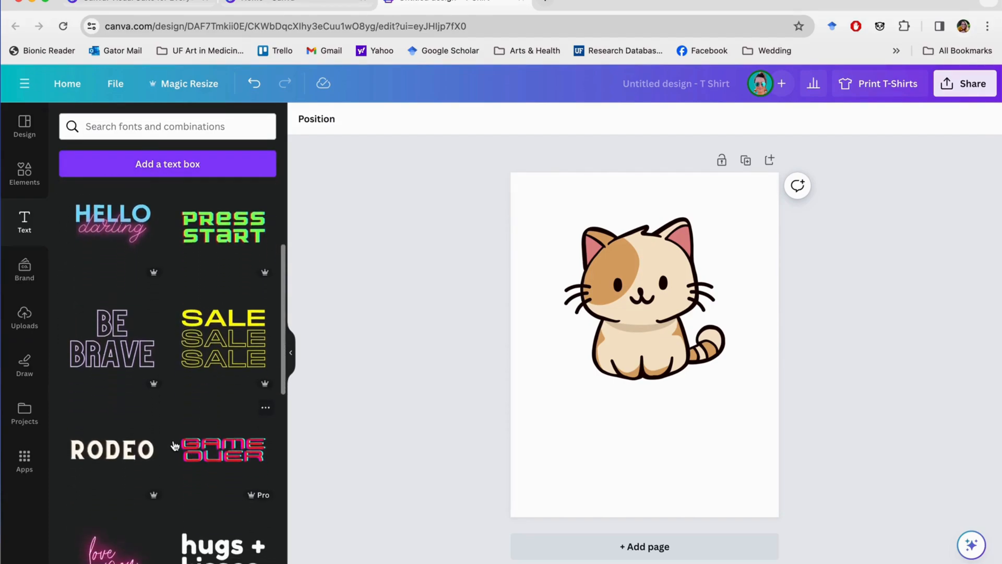
{"action": "scroll", "coordinate": [188, 416], "scroll_direction": "down", "scroll_amount": 4}
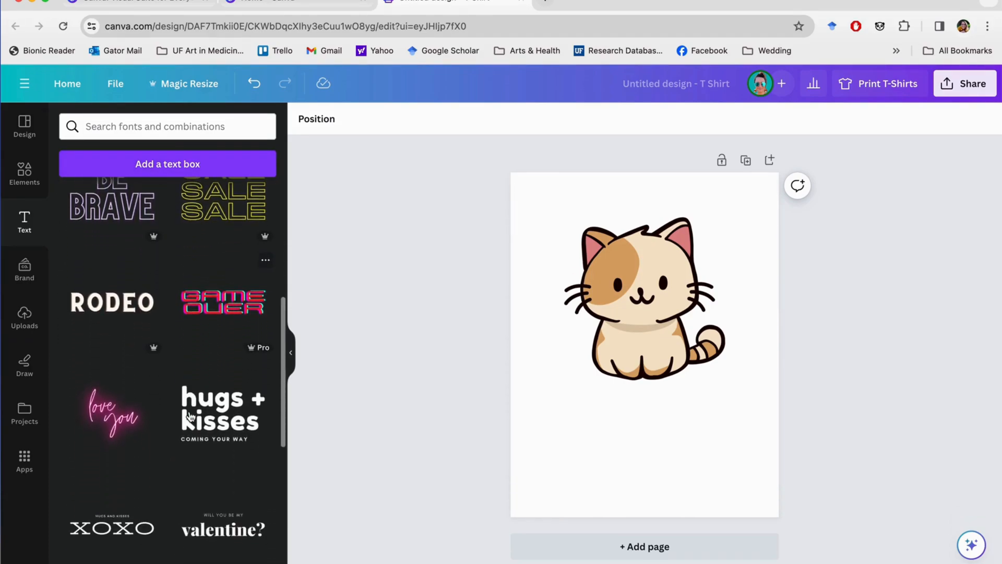
{"action": "scroll", "coordinate": [191, 416], "scroll_direction": "down", "scroll_amount": 3}
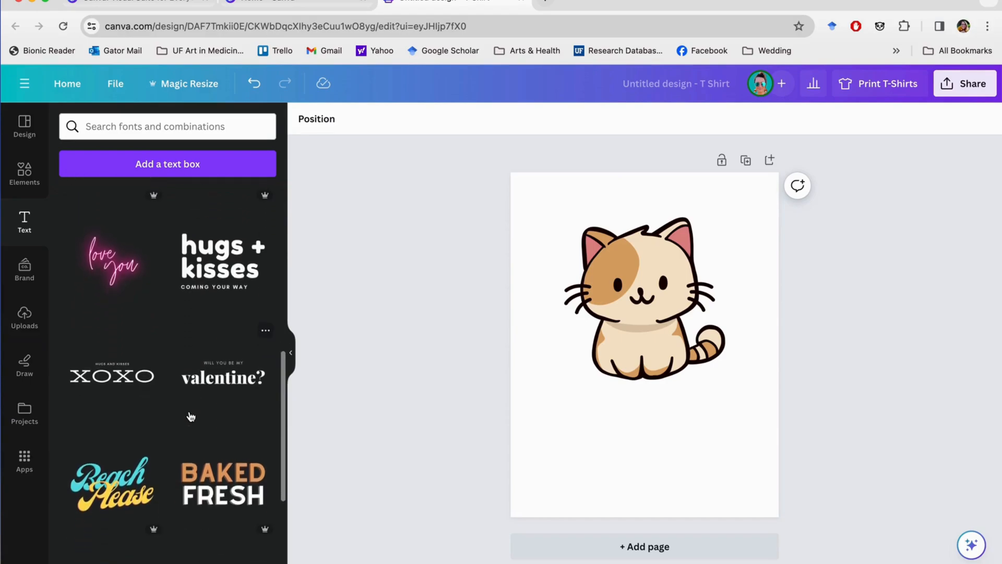
{"action": "scroll", "coordinate": [191, 416], "scroll_direction": "down", "scroll_amount": 2}
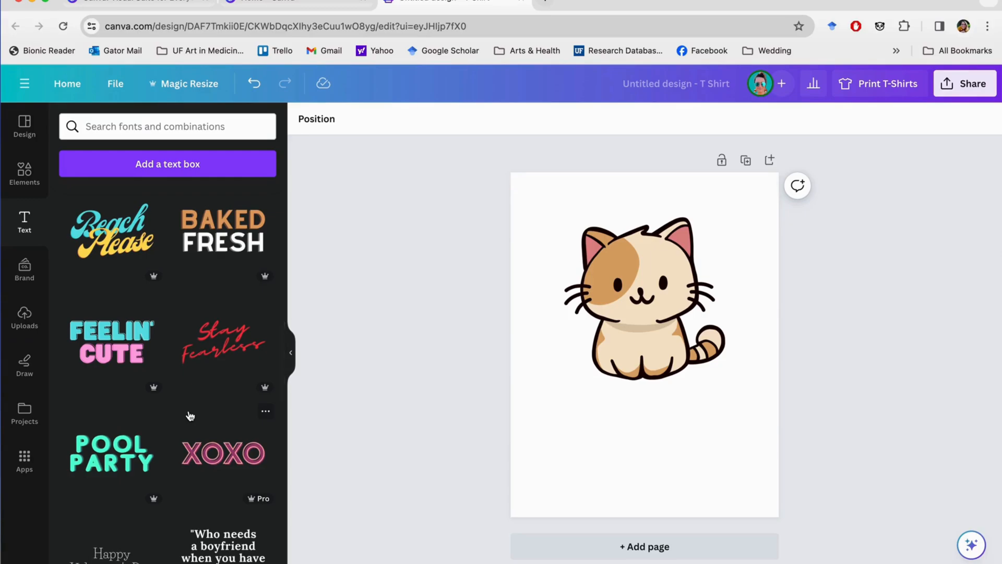
{"action": "scroll", "coordinate": [190, 416], "scroll_direction": "down", "scroll_amount": 6}
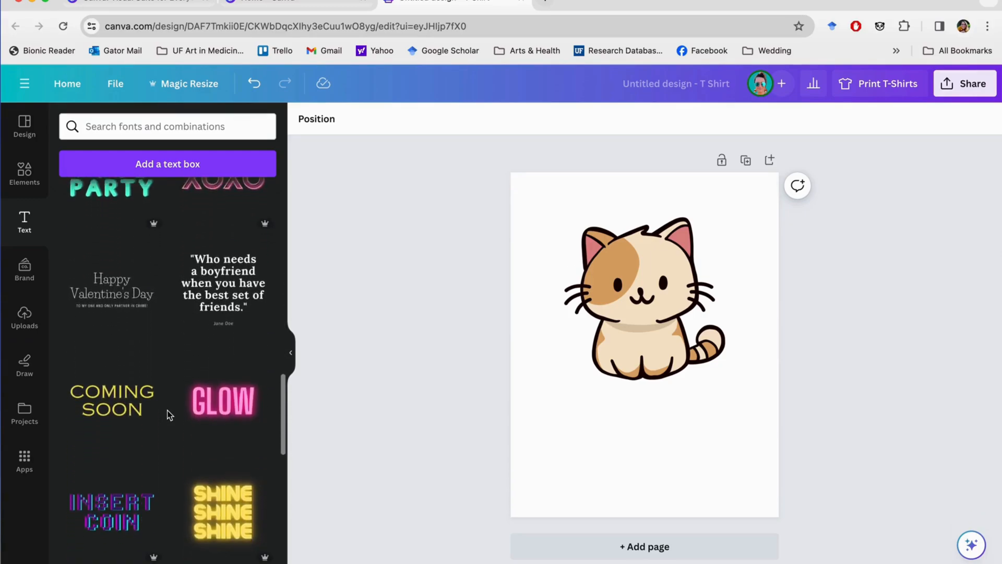
{"action": "scroll", "coordinate": [169, 416], "scroll_direction": "up", "scroll_amount": 10}
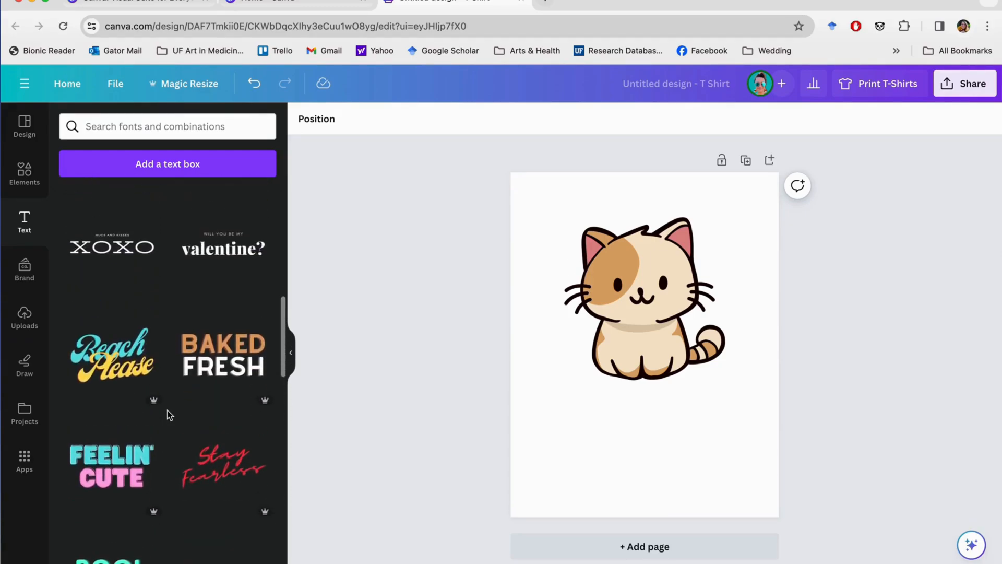
{"action": "scroll", "coordinate": [169, 416], "scroll_direction": "up", "scroll_amount": 4}
{"action": "scroll", "coordinate": [170, 416], "scroll_direction": "down", "scroll_amount": 1}
{"action": "scroll", "coordinate": [169, 416], "scroll_direction": "up", "scroll_amount": 4}
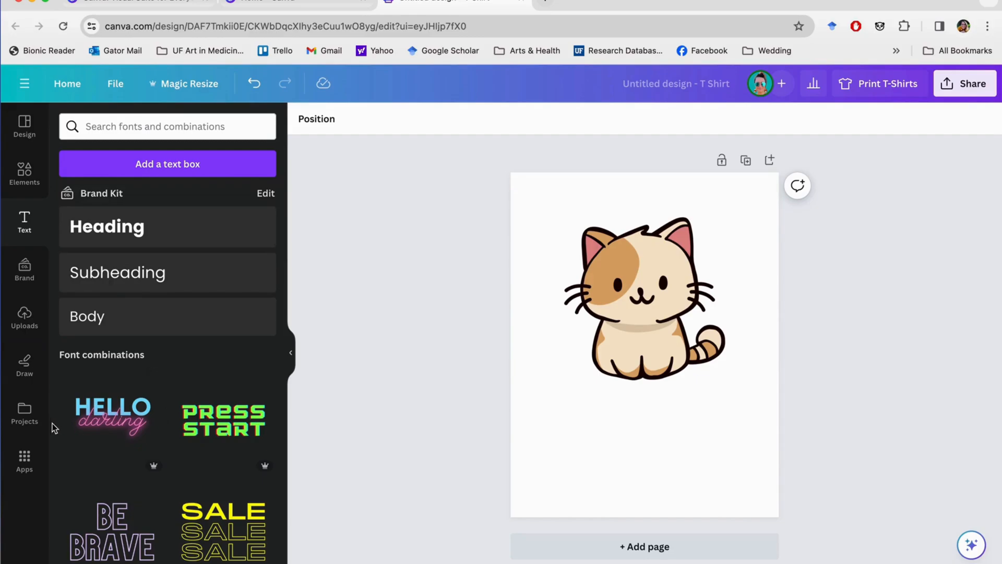
{"action": "left_click", "coordinate": [118, 421]}
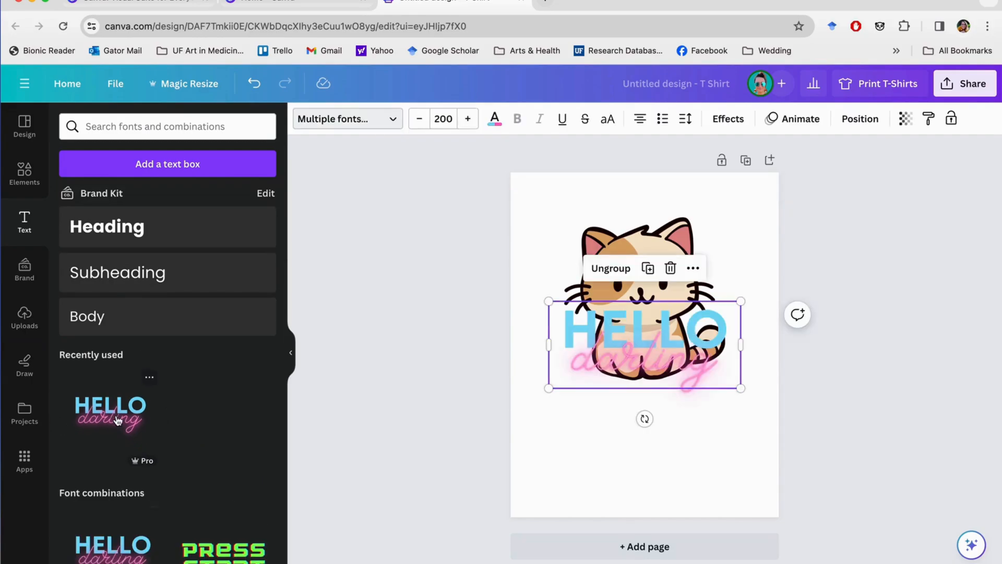
{"action": "left_click_drag", "start_coordinate": [663, 328], "coordinate": [657, 416]}
{"action": "left_click", "coordinate": [642, 409]}
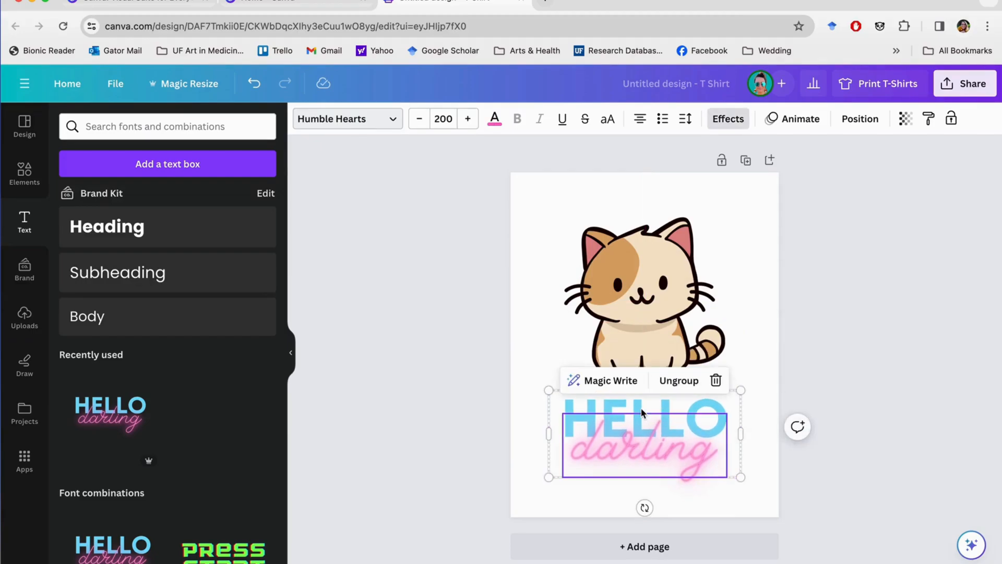
Replace the word "HELLO" in the font combination below the cat with "CATS".
{"action": "left_click", "coordinate": [641, 408]}
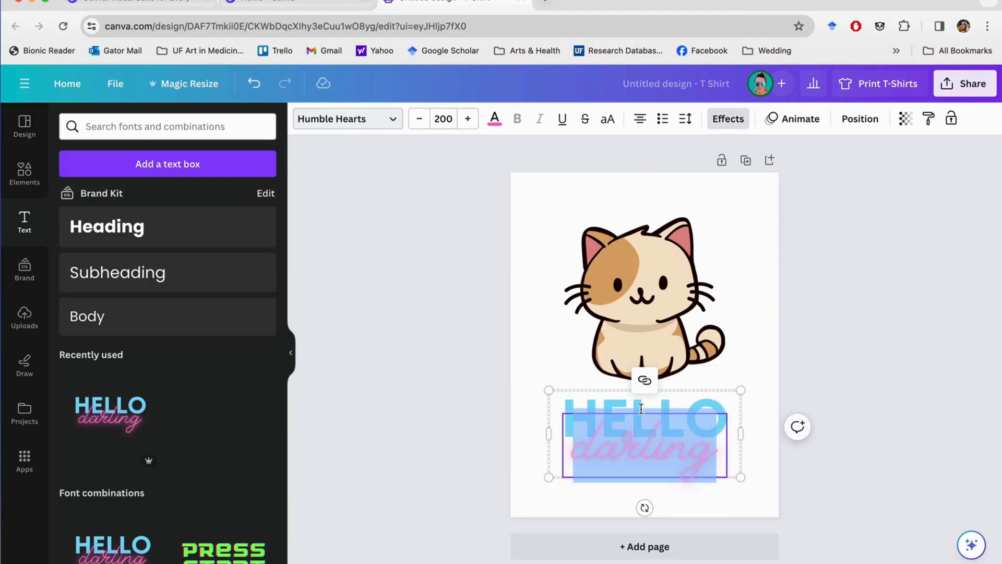
{"action": "double_click", "coordinate": [600, 403]}
{"action": "type", "text": "CATS"}
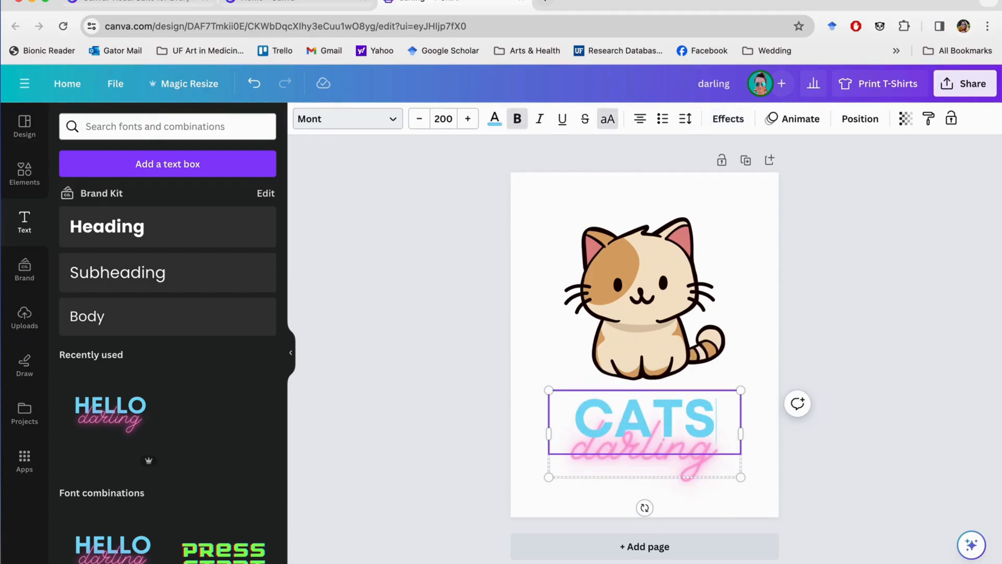
{"action": "double_click", "coordinate": [676, 458]}
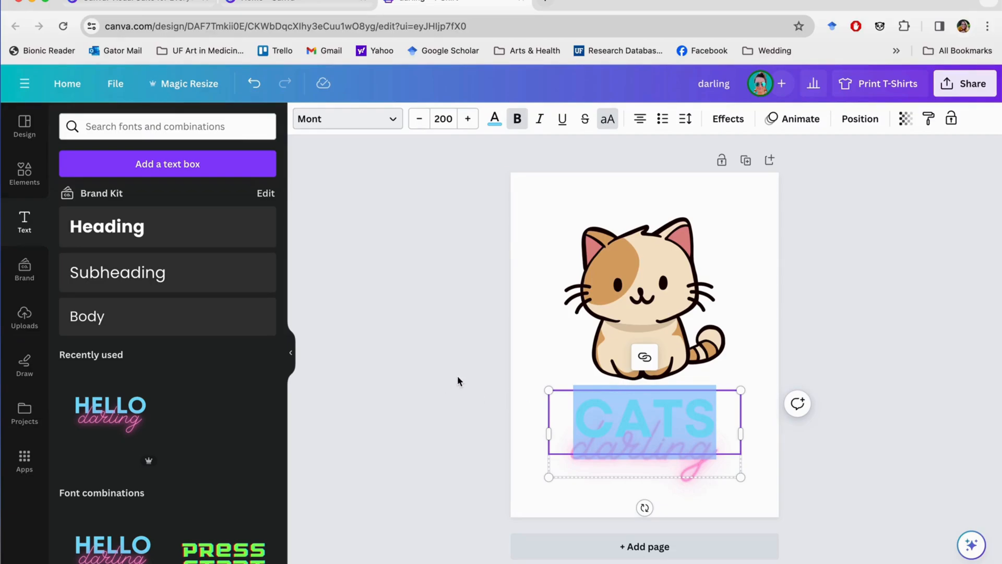
{"action": "left_click", "coordinate": [435, 328]}
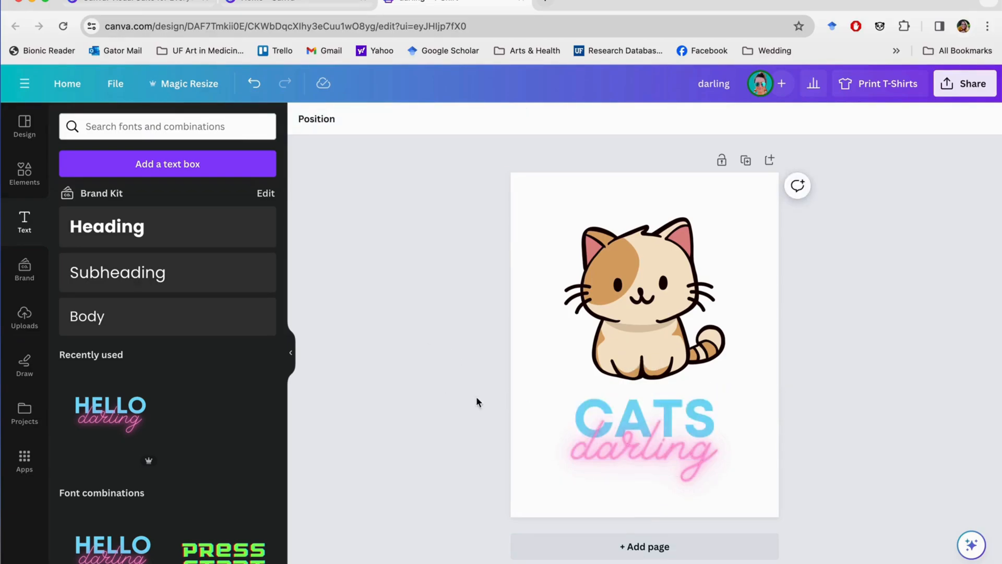
Replace the script word "darling" below "CATS" with lowercase "rock".
{"action": "left_click", "coordinate": [687, 477]}
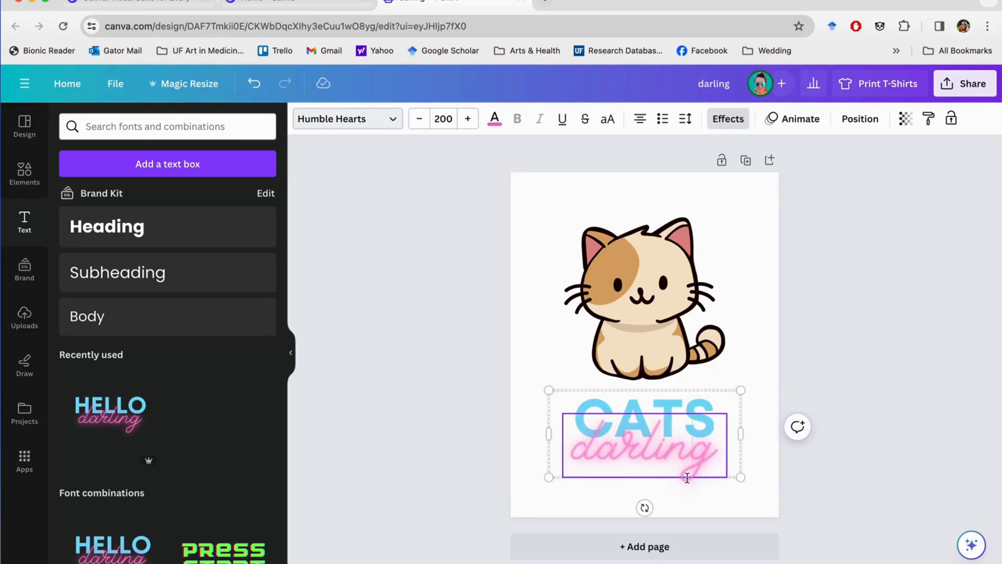
{"action": "double_click", "coordinate": [687, 477]}
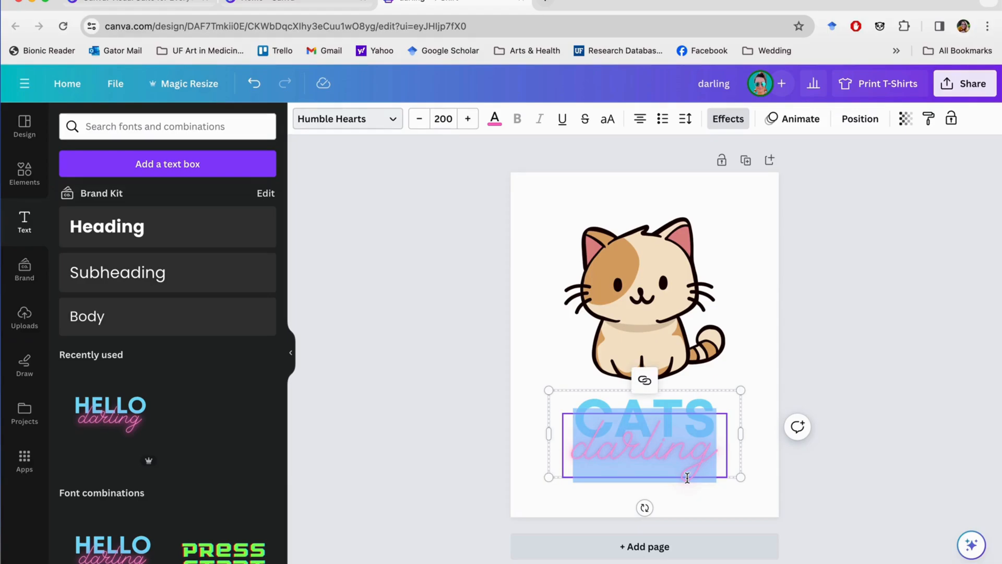
{"action": "type", "text": "rock"}
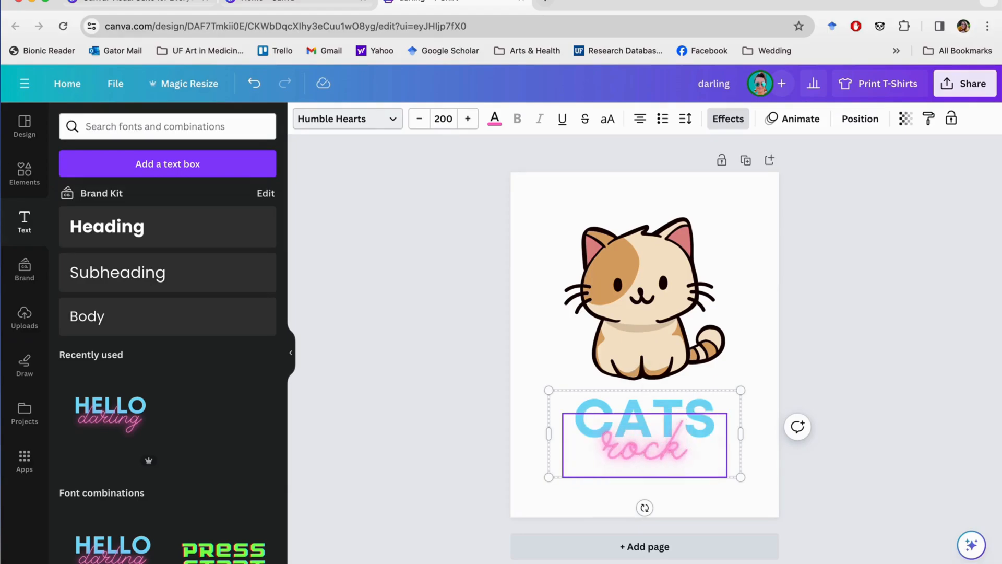
{"action": "key", "text": "ctrl+a"}
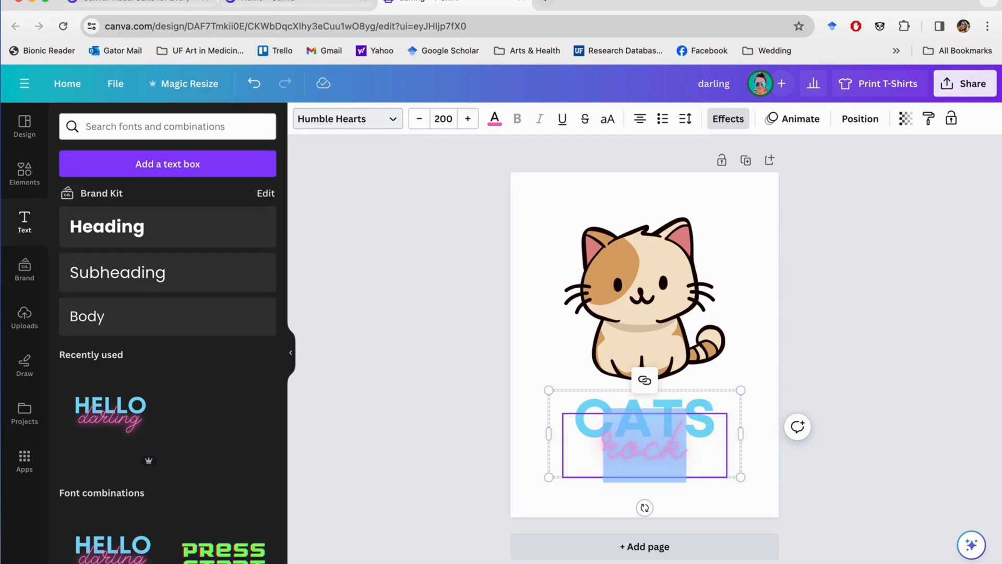
{"action": "type", "text": "ROCK"}
{"action": "key", "text": "ctrl+a"}
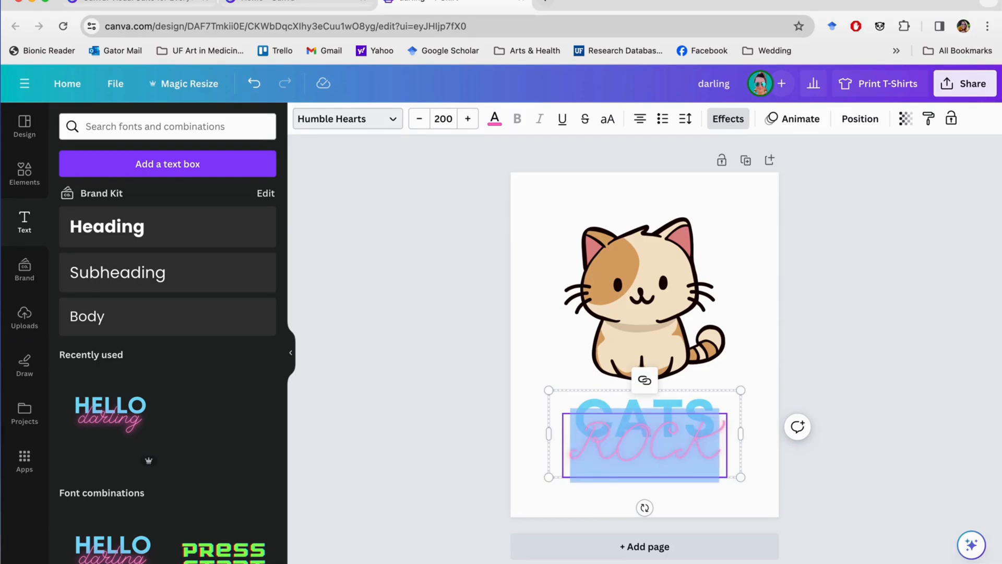
{"action": "type", "text": "rock"}
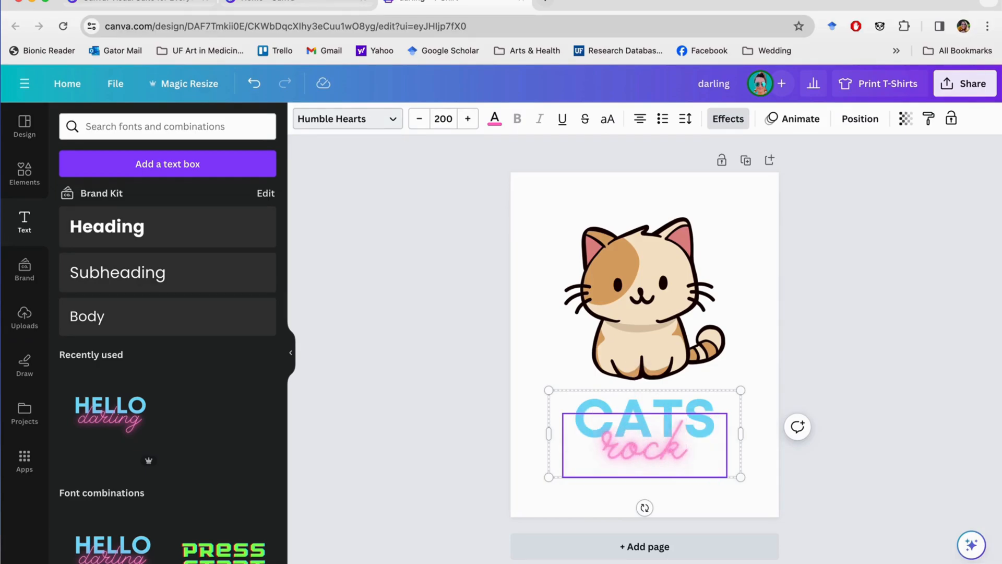
{"action": "left_click", "coordinate": [484, 401]}
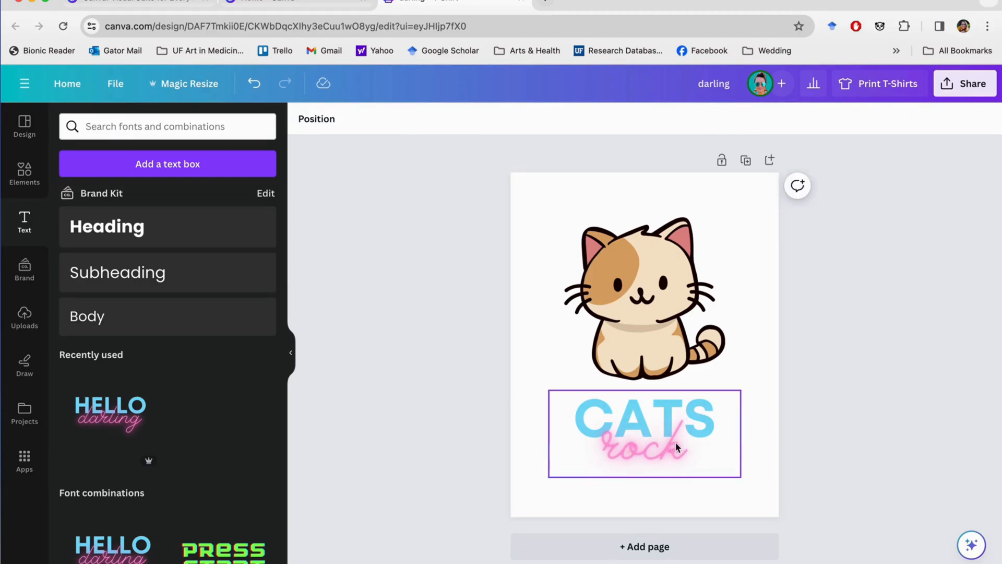
Try the brand teal and the cat's tan on the "rock" text and return it to pink #ff66c4.
{"action": "left_click", "coordinate": [647, 458]}
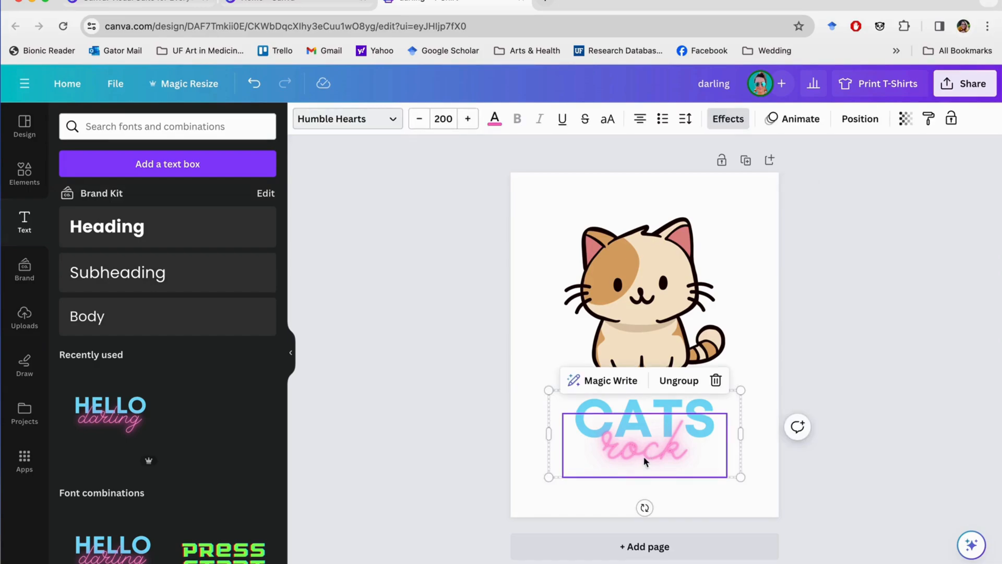
{"action": "left_click", "coordinate": [496, 120]}
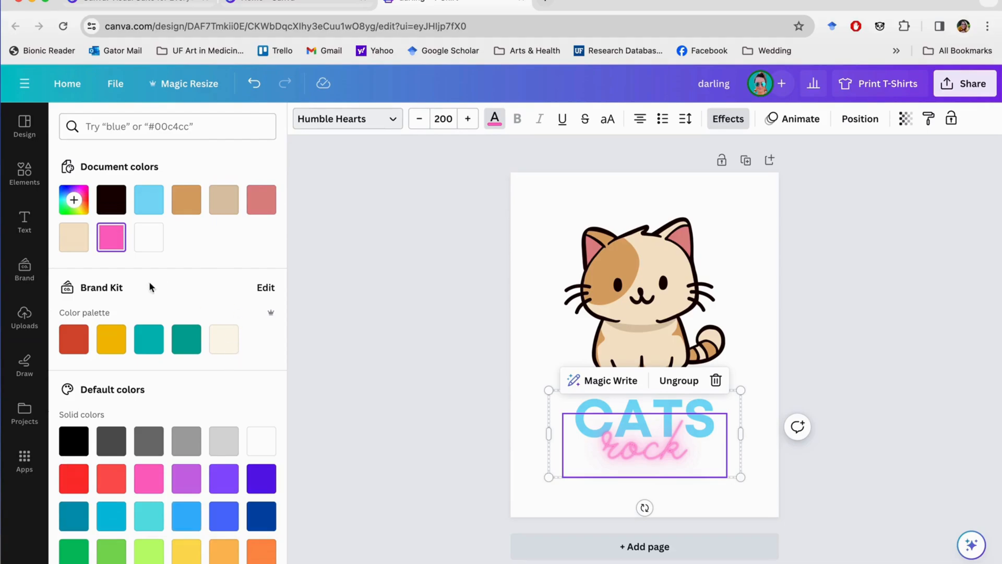
{"action": "left_click", "coordinate": [149, 342]}
{"action": "left_click", "coordinate": [188, 201]}
{"action": "left_click", "coordinate": [111, 237]}
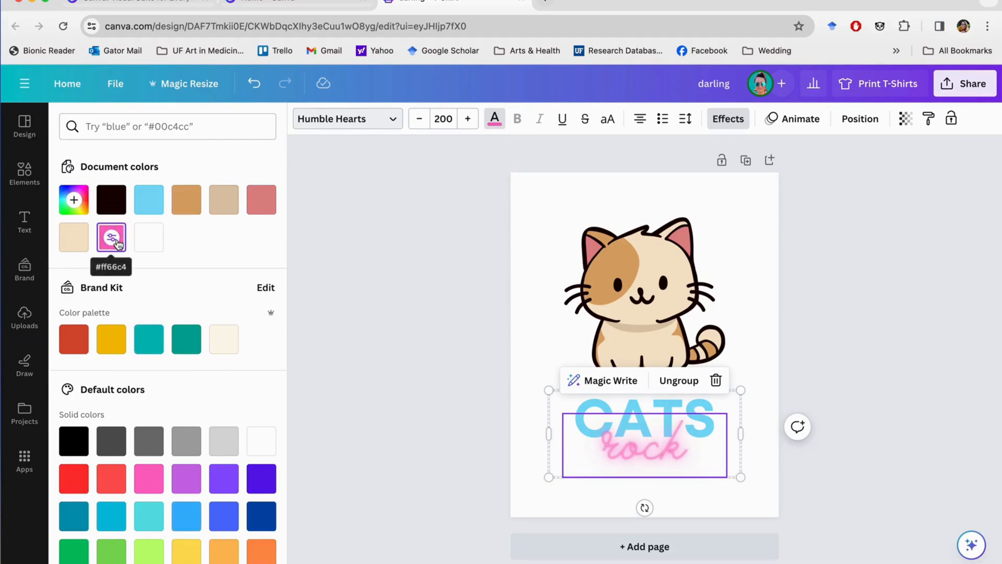
Try teal and red from the brand colour palette on the "CATS" text and undo both colour changes.
{"action": "left_click", "coordinate": [624, 412]}
{"action": "left_click", "coordinate": [600, 405]}
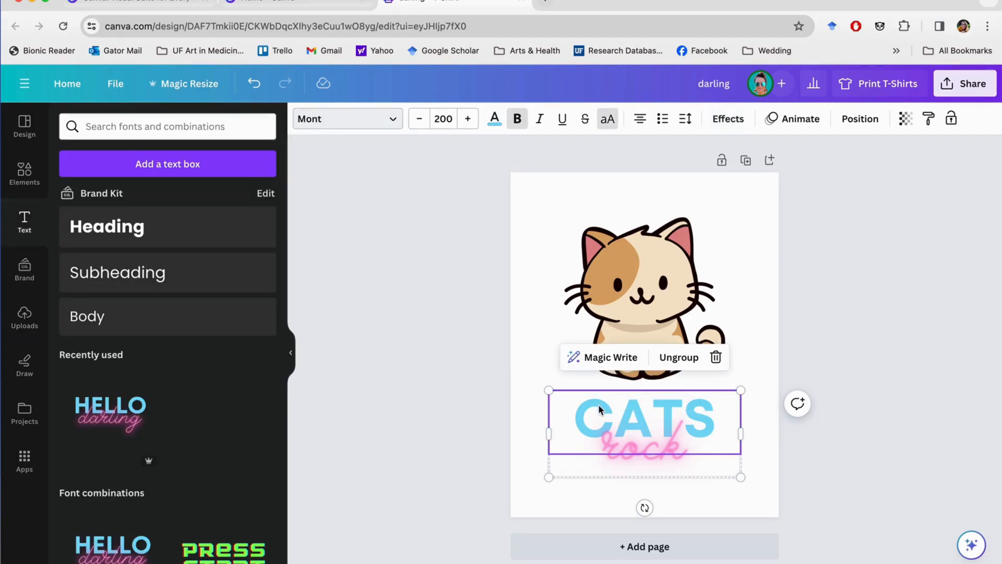
{"action": "left_click", "coordinate": [496, 119]}
{"action": "left_click", "coordinate": [153, 344]}
{"action": "left_click", "coordinate": [72, 342]}
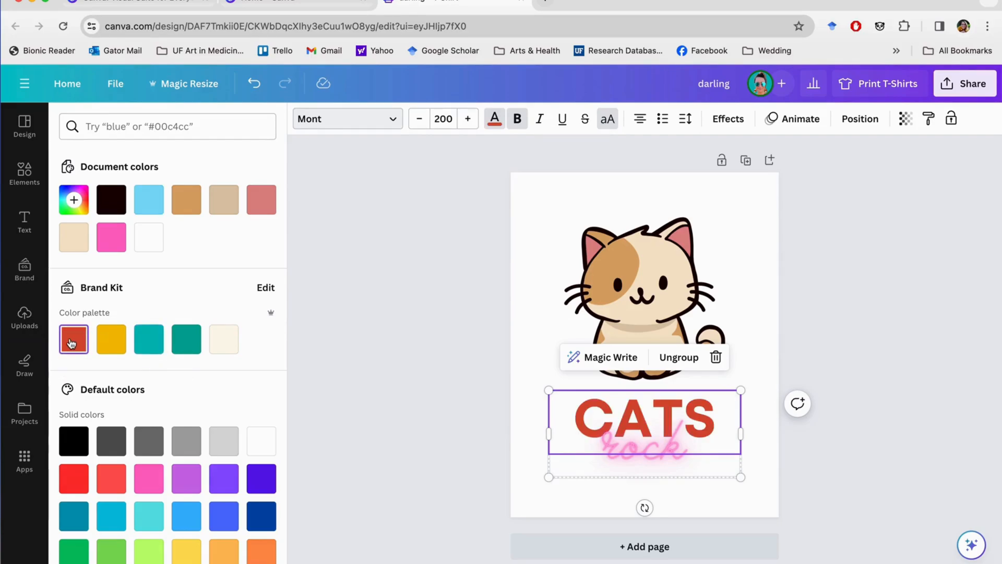
{"action": "left_click", "coordinate": [254, 85]}
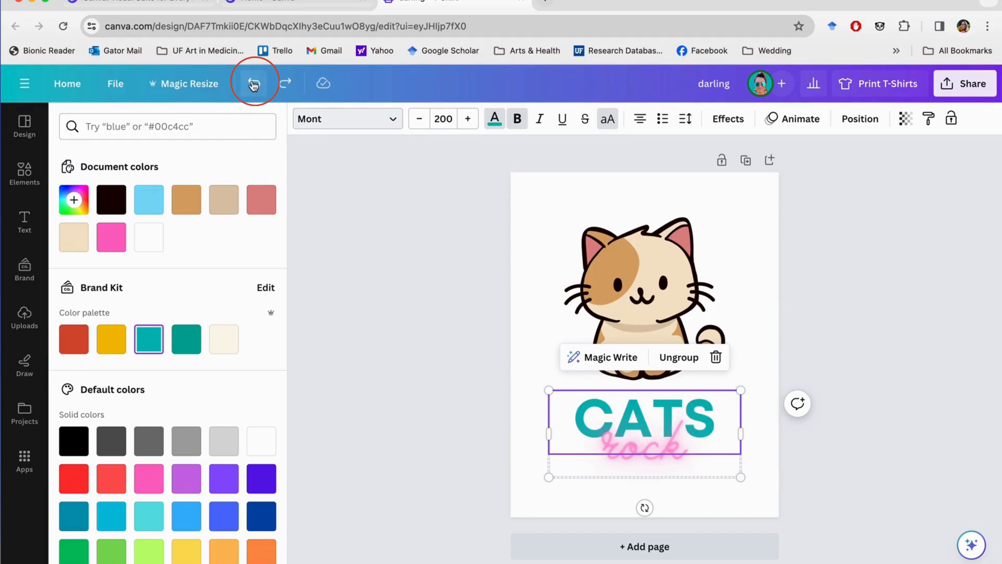
{"action": "left_click", "coordinate": [254, 86]}
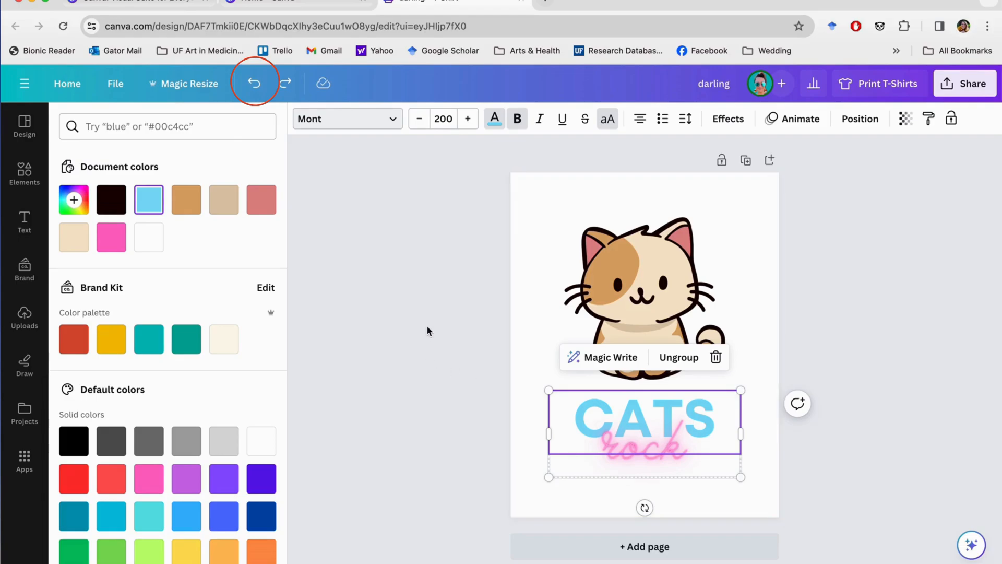
{"action": "left_click", "coordinate": [441, 372]}
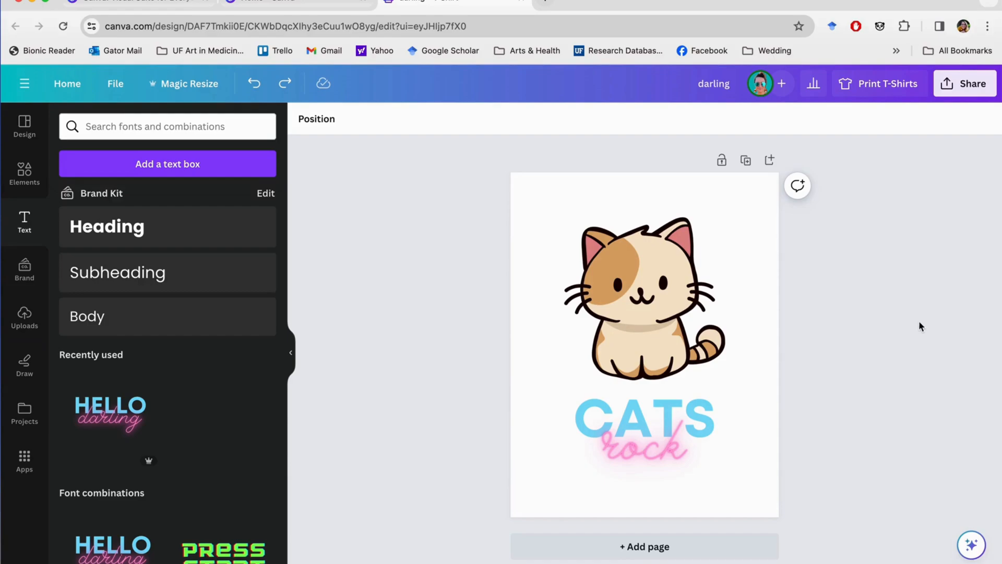
Draw three small red marker hearts around the cat's head, one above it and one on each side.
{"action": "left_click", "coordinate": [680, 289]}
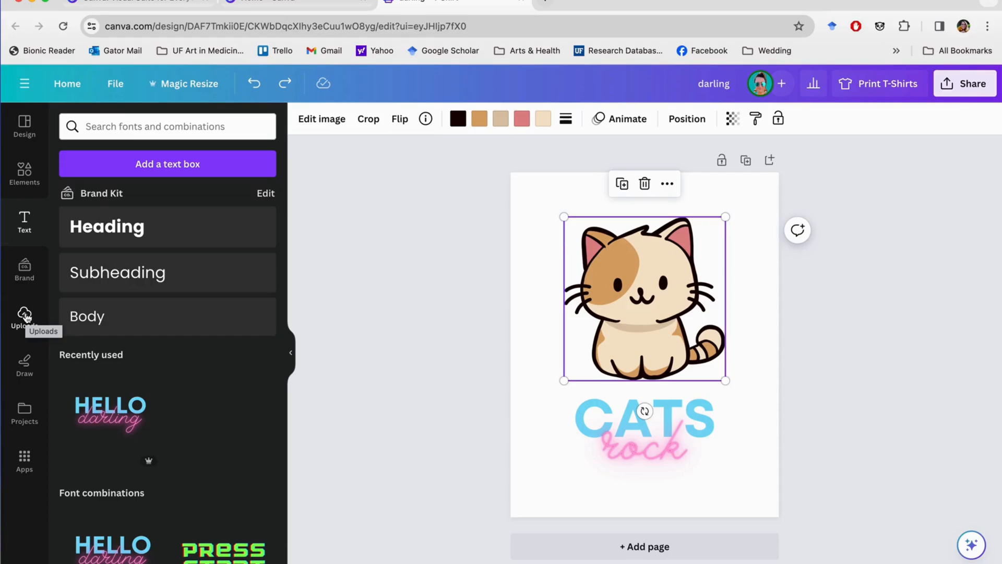
{"action": "left_click", "coordinate": [24, 365]}
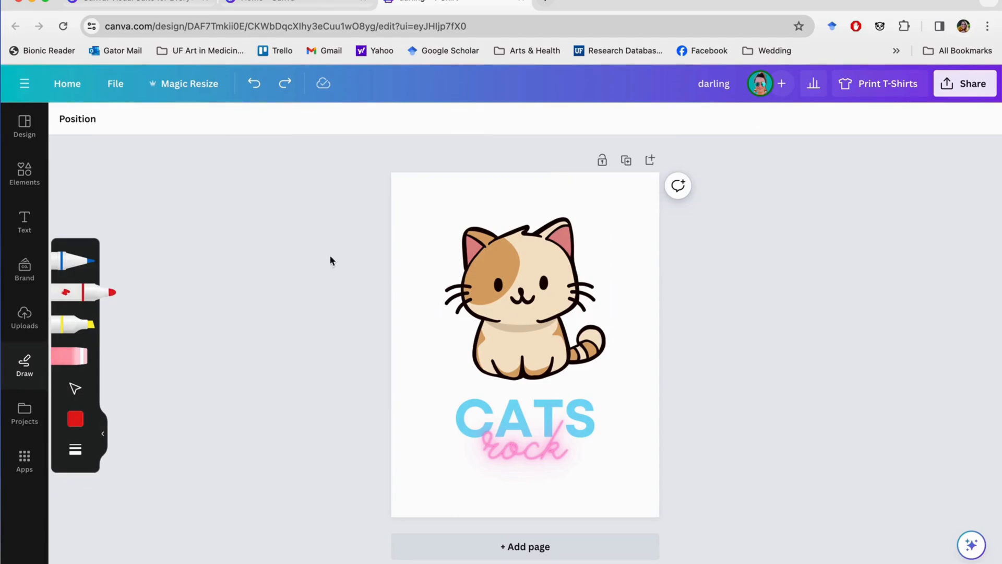
{"action": "mouse_move", "coordinate": [429, 252]}
{"action": "left_mouse_down"}
{"action": "mouse_move", "coordinate": [426, 236]}
{"action": "mouse_move", "coordinate": [417, 244]}
{"action": "mouse_move", "coordinate": [427, 251]}
{"action": "left_mouse_up"}
{"action": "left_click_drag", "start_coordinate": [517, 205], "coordinate": [518, 207]}
{"action": "mouse_move", "coordinate": [607, 260]}
{"action": "left_mouse_down"}
{"action": "mouse_move", "coordinate": [620, 252]}
{"action": "mouse_move", "coordinate": [607, 270]}
{"action": "mouse_move", "coordinate": [598, 257]}
{"action": "mouse_move", "coordinate": [608, 261]}
{"action": "left_mouse_up"}
Set the marker colour to the pink sampled from the "rock" text in the design.
{"action": "left_click", "coordinate": [77, 420]}
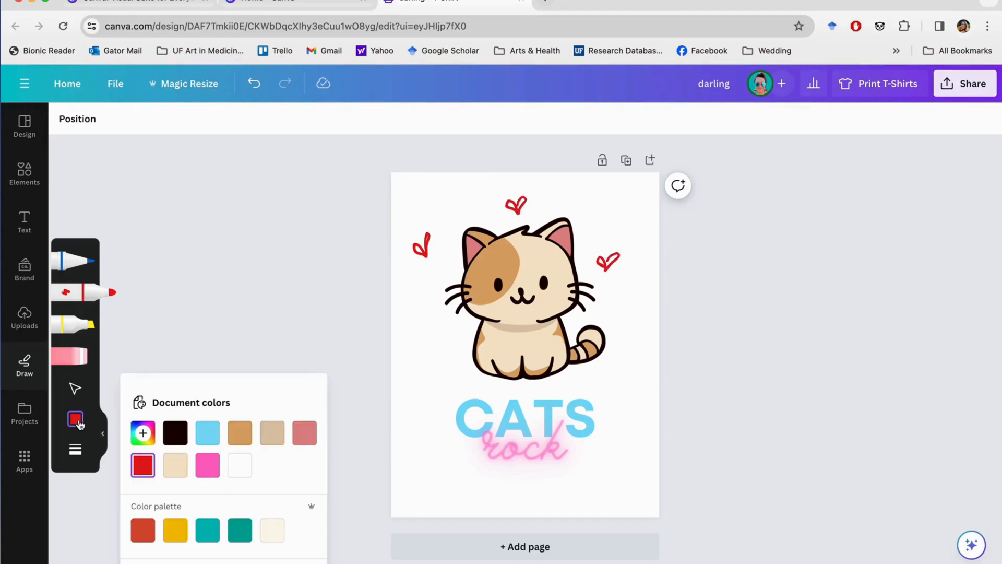
{"action": "left_click", "coordinate": [142, 433]}
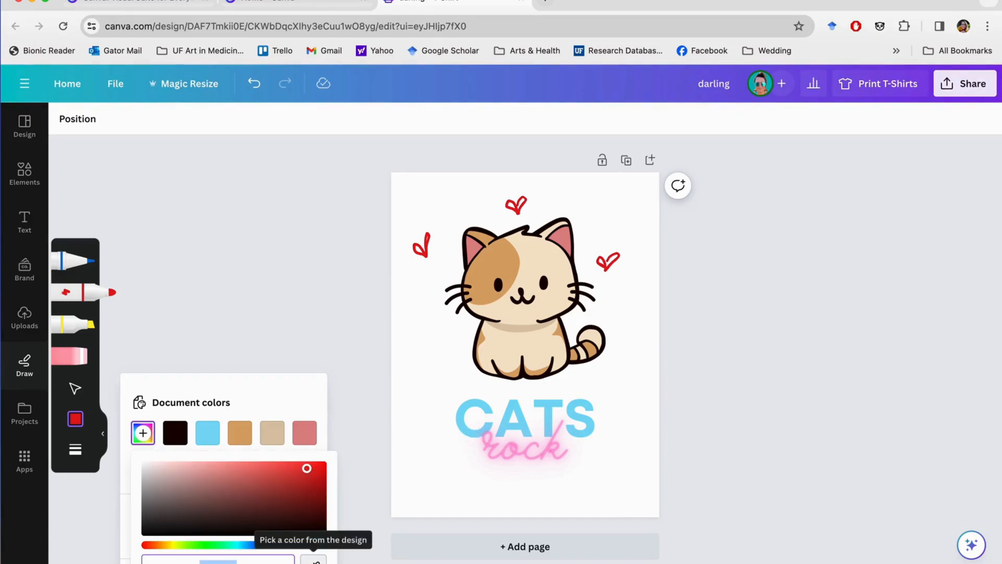
{"action": "left_click", "coordinate": [315, 559]}
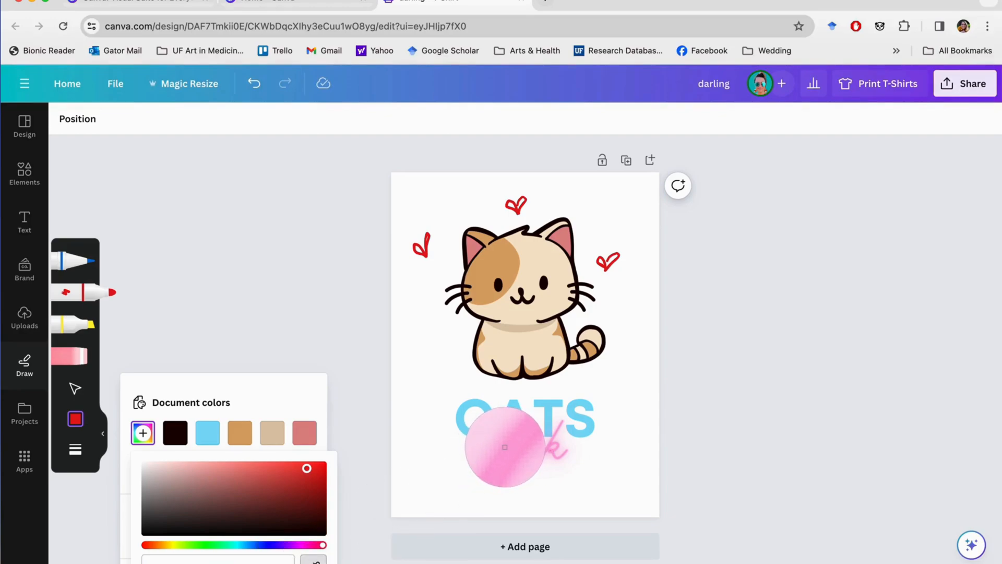
{"action": "left_click", "coordinate": [508, 443]}
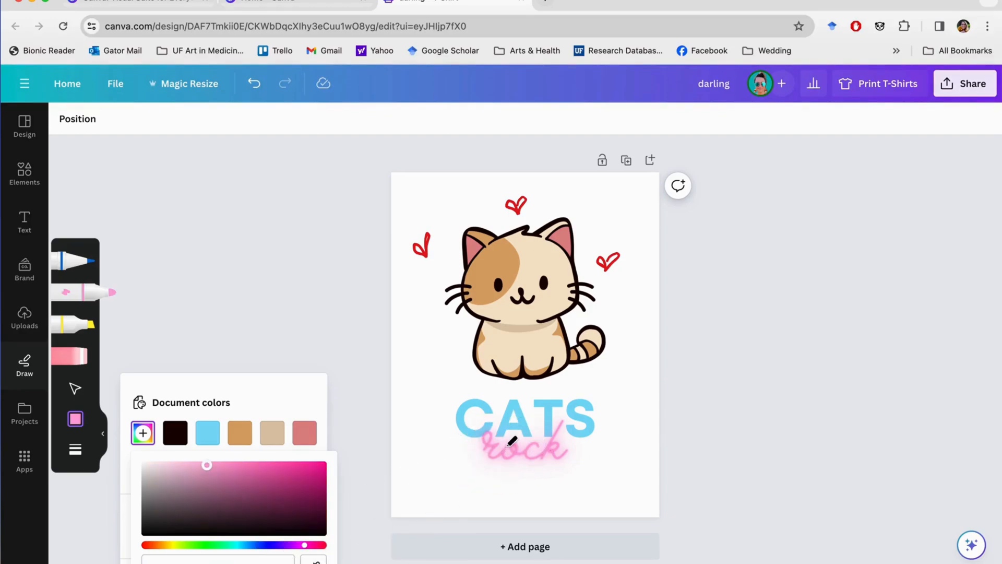
{"action": "left_click", "coordinate": [85, 301]}
Erase the three red hearts drawn around the cat's head.
{"action": "left_click", "coordinate": [76, 358]}
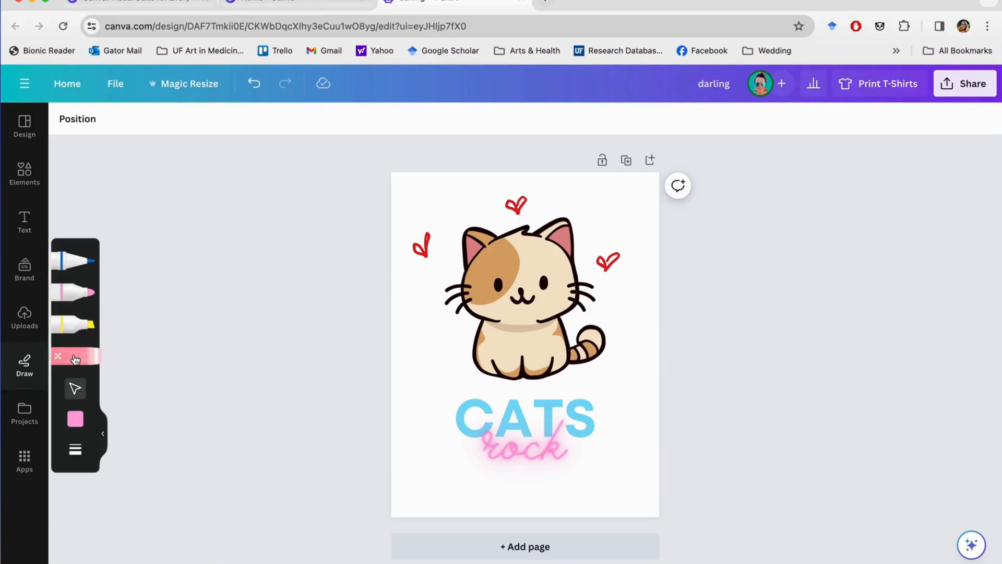
{"action": "left_click", "coordinate": [75, 359]}
{"action": "mouse_move", "coordinate": [445, 242]}
{"action": "left_mouse_down"}
{"action": "mouse_move", "coordinate": [419, 256]}
{"action": "mouse_move", "coordinate": [534, 180]}
{"action": "mouse_move", "coordinate": [623, 222]}
{"action": "mouse_move", "coordinate": [619, 261]}
{"action": "left_mouse_up"}
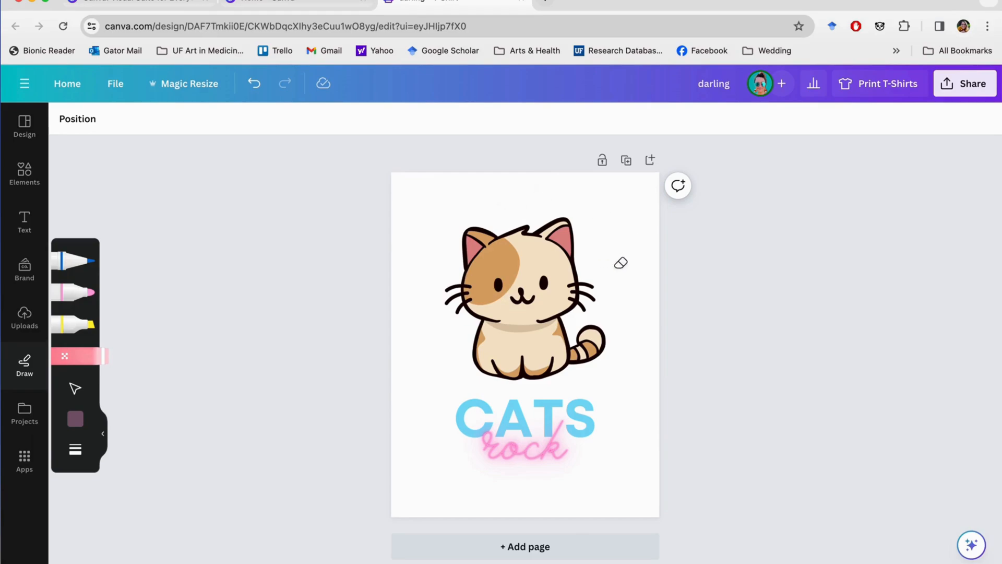
Draw three small pink marker hearts around the cat's head, one above it and one on each side.
{"action": "left_click", "coordinate": [74, 294]}
{"action": "mouse_move", "coordinate": [418, 241]}
{"action": "left_mouse_down"}
{"action": "mouse_move", "coordinate": [425, 247]}
{"action": "mouse_move", "coordinate": [412, 255]}
{"action": "mouse_move", "coordinate": [424, 261]}
{"action": "left_mouse_up"}
{"action": "mouse_move", "coordinate": [518, 196]}
{"action": "left_mouse_down"}
{"action": "mouse_move", "coordinate": [528, 192]}
{"action": "mouse_move", "coordinate": [515, 207]}
{"action": "mouse_move", "coordinate": [501, 192]}
{"action": "mouse_move", "coordinate": [515, 201]}
{"action": "left_mouse_up"}
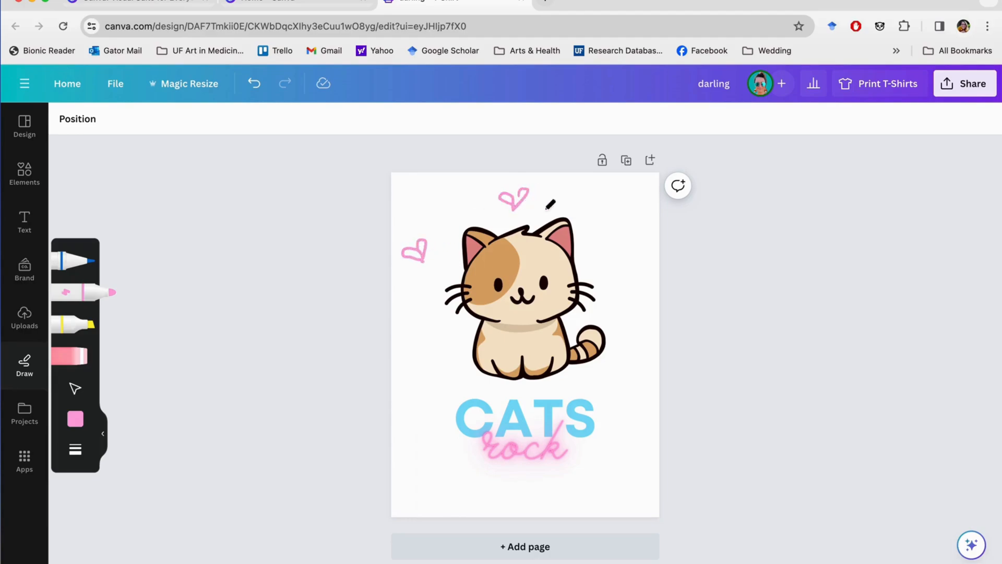
{"action": "mouse_move", "coordinate": [622, 255]}
{"action": "left_mouse_down"}
{"action": "mouse_move", "coordinate": [628, 248]}
{"action": "mouse_move", "coordinate": [621, 265]}
{"action": "mouse_move", "coordinate": [609, 254]}
{"action": "mouse_move", "coordinate": [616, 264]}
{"action": "left_mouse_up"}
Open the T-shirt print options for the design and enlarge the front mockup of the shirt.
{"action": "left_click", "coordinate": [886, 86]}
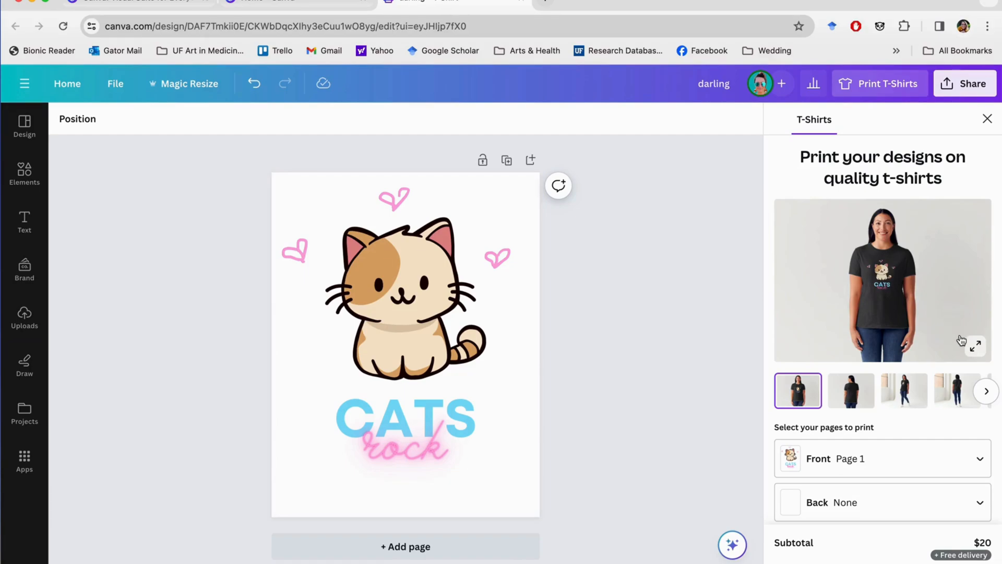
{"action": "scroll", "coordinate": [905, 421], "scroll_direction": "down", "scroll_amount": 3}
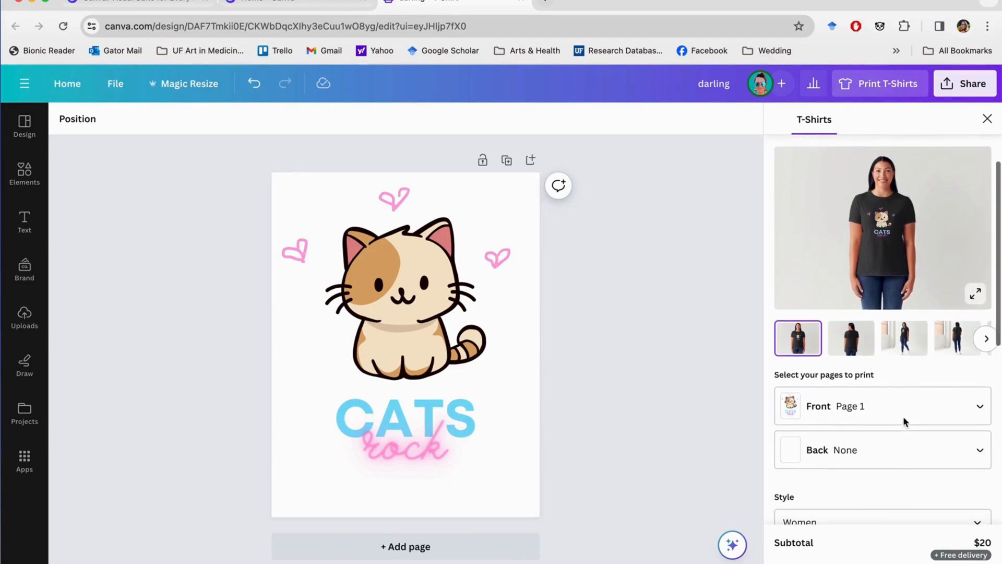
{"action": "scroll", "coordinate": [913, 292], "scroll_direction": "up", "scroll_amount": 2}
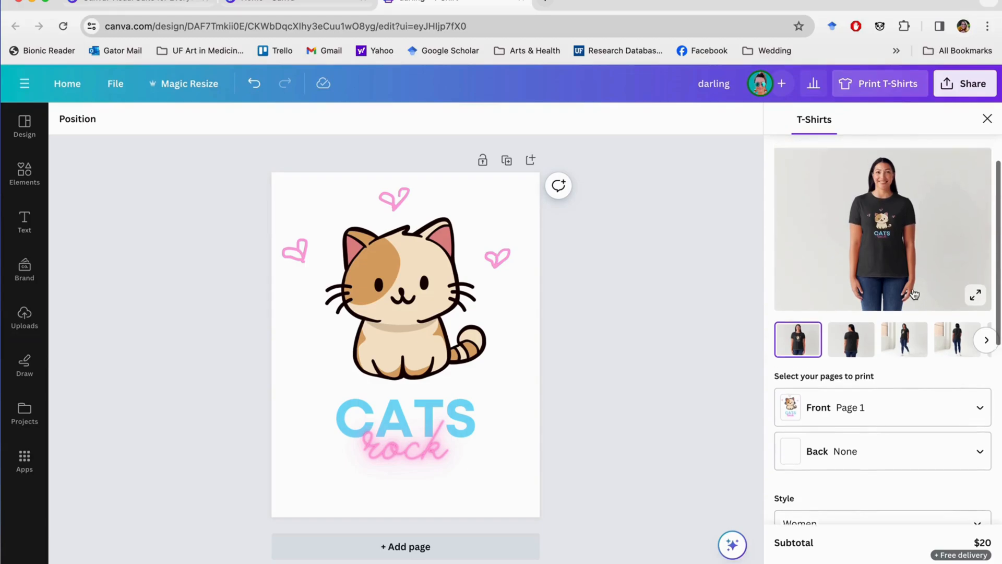
{"action": "left_click", "coordinate": [975, 322]}
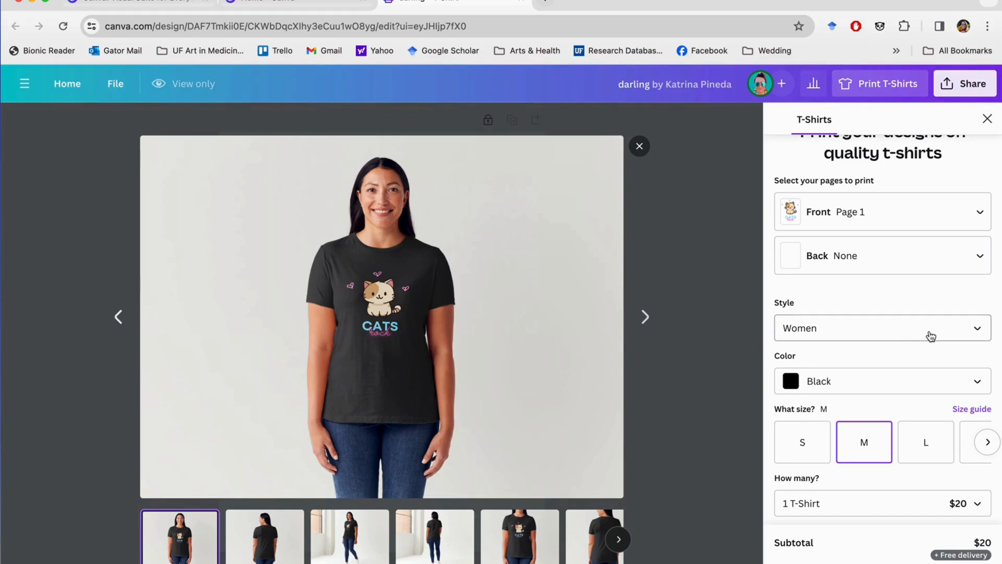
View the back mockup of the shirt and check the page choices for printing on the back.
{"action": "left_click", "coordinate": [272, 541]}
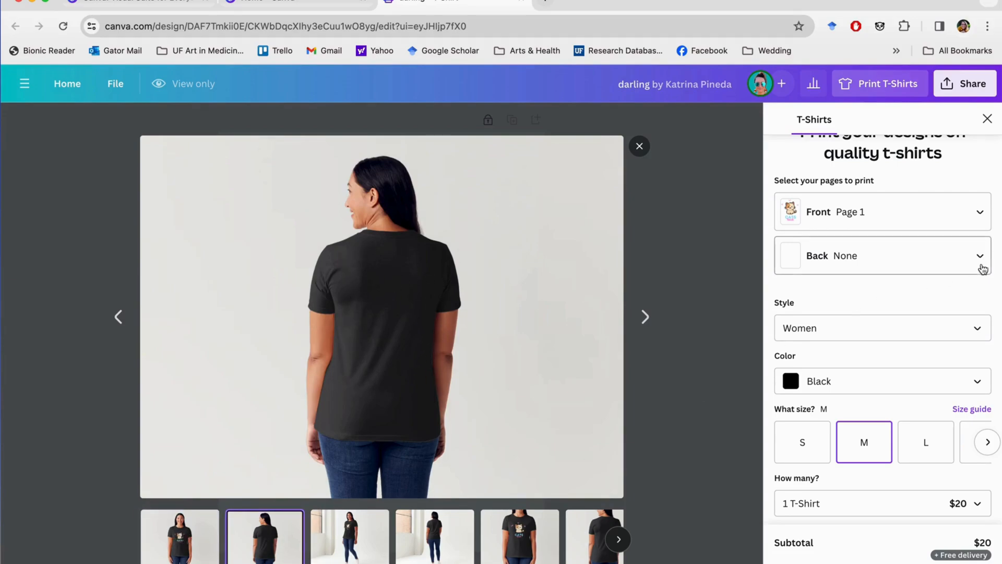
{"action": "left_click", "coordinate": [950, 265]}
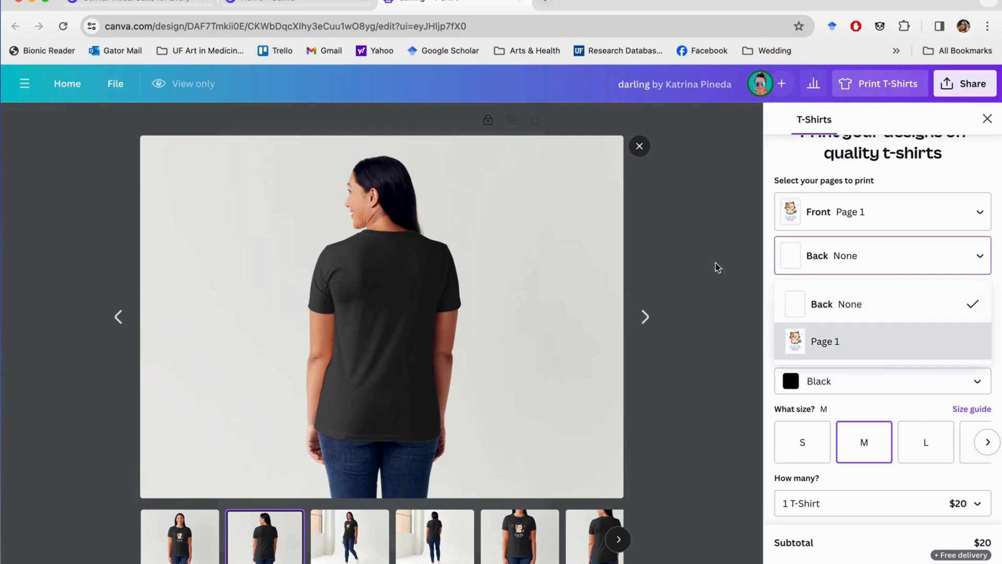
{"action": "left_click", "coordinate": [888, 255]}
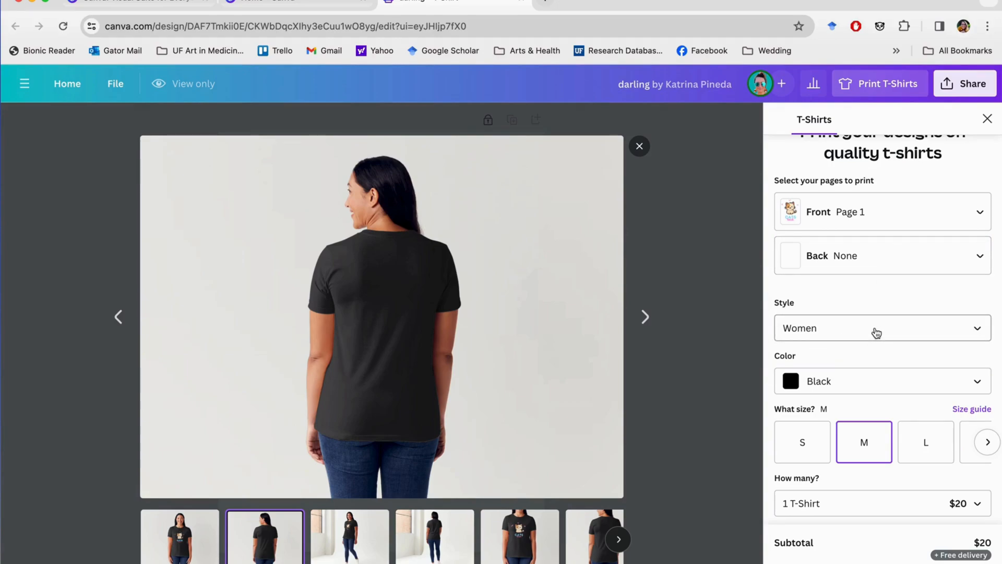
Set the T-shirt style to Men and view the front mockup of the shirt.
{"action": "left_click", "coordinate": [877, 333]}
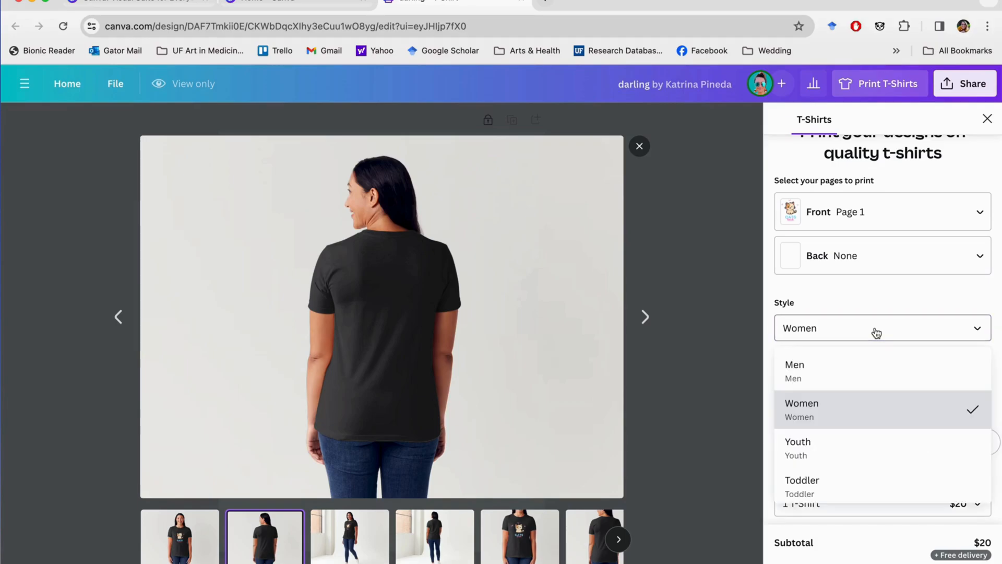
{"action": "left_click", "coordinate": [843, 380]}
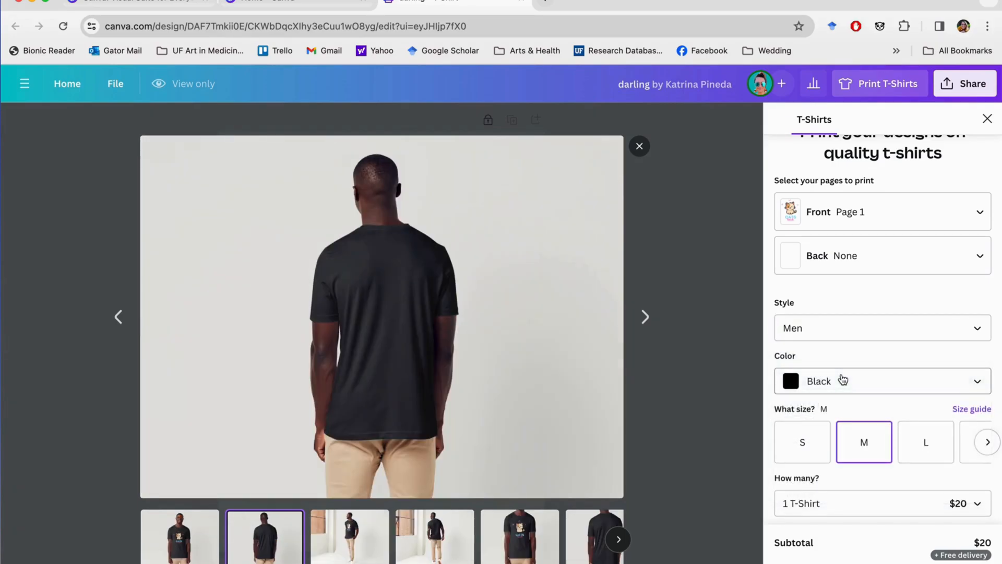
{"action": "left_click", "coordinate": [184, 539]}
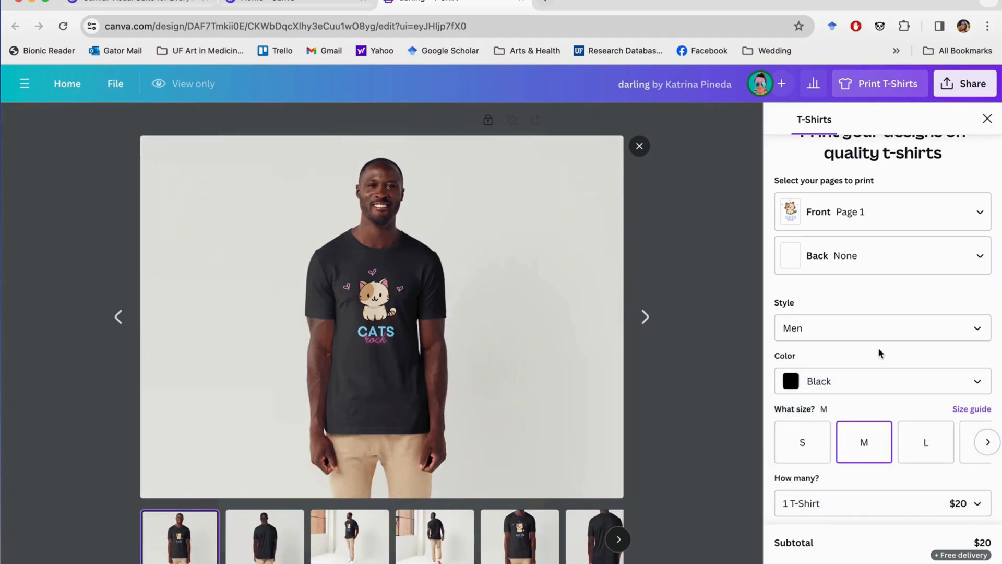
Check which other shirt styles are offered and keep the Men style.
{"action": "left_click", "coordinate": [843, 327]}
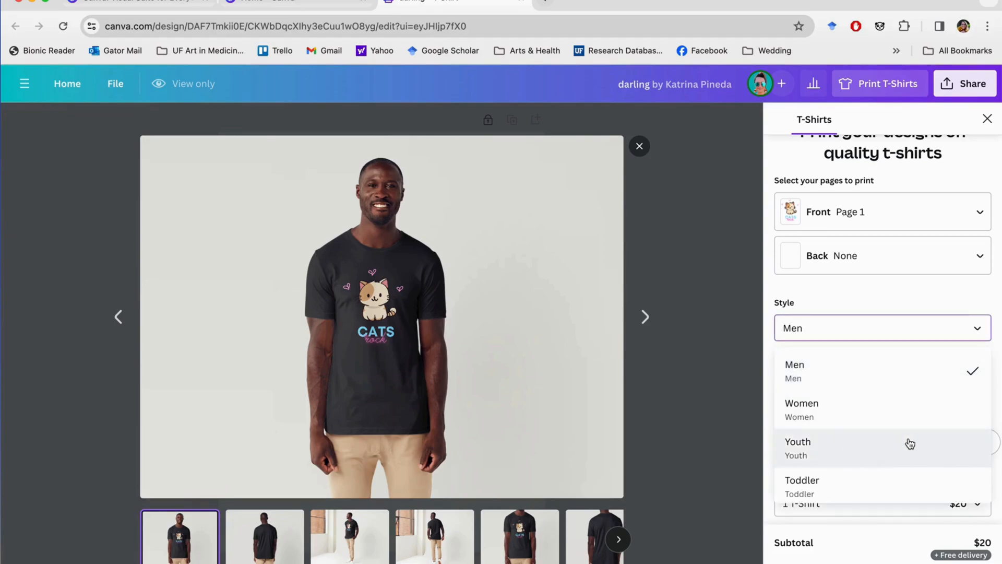
{"action": "scroll", "coordinate": [905, 447], "scroll_direction": "down", "scroll_amount": 2}
{"action": "scroll", "coordinate": [894, 452], "scroll_direction": "up", "scroll_amount": 2}
{"action": "left_click", "coordinate": [895, 286]}
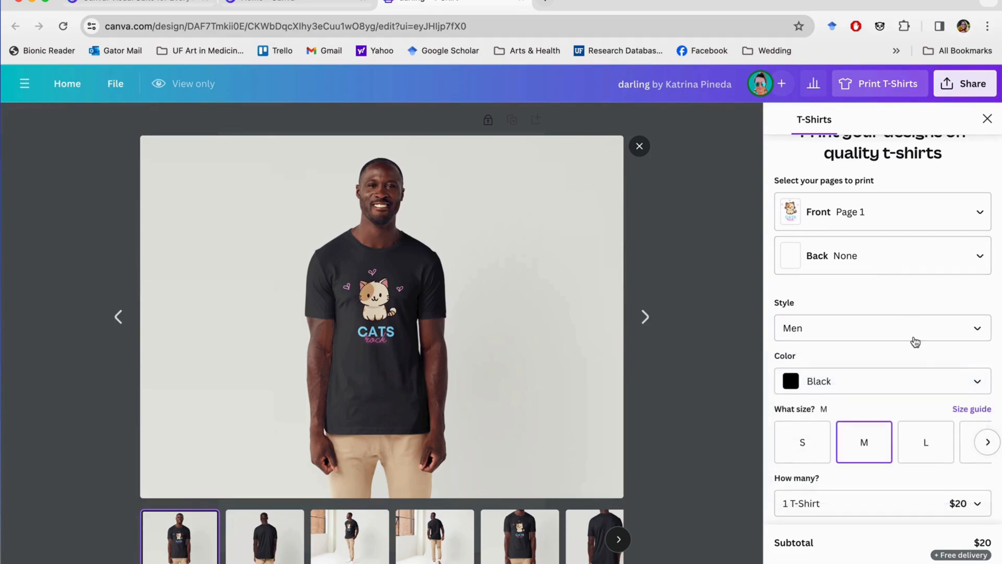
Look through the available shirt colors and set the T-shirt color to White.
{"action": "scroll", "coordinate": [849, 417], "scroll_direction": "down", "scroll_amount": 1}
{"action": "left_click", "coordinate": [846, 345]}
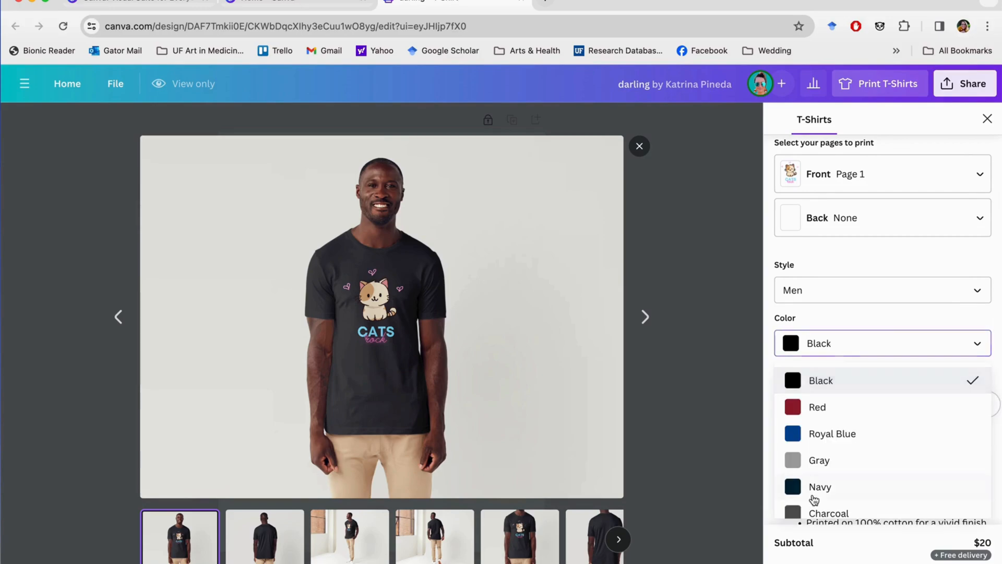
{"action": "scroll", "coordinate": [814, 500], "scroll_direction": "down", "scroll_amount": 2}
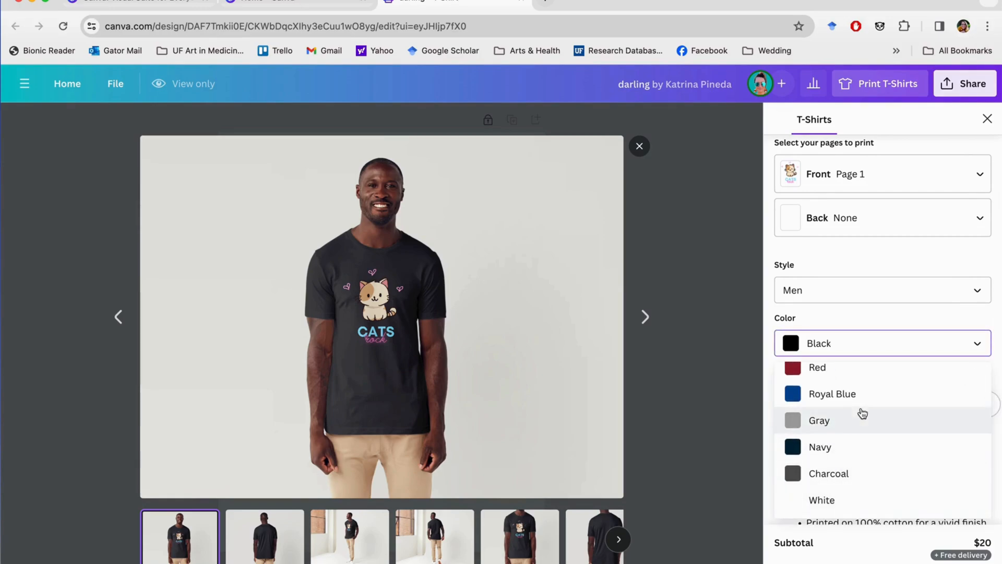
{"action": "scroll", "coordinate": [863, 413], "scroll_direction": "up", "scroll_amount": 2}
{"action": "scroll", "coordinate": [861, 413], "scroll_direction": "down", "scroll_amount": 2}
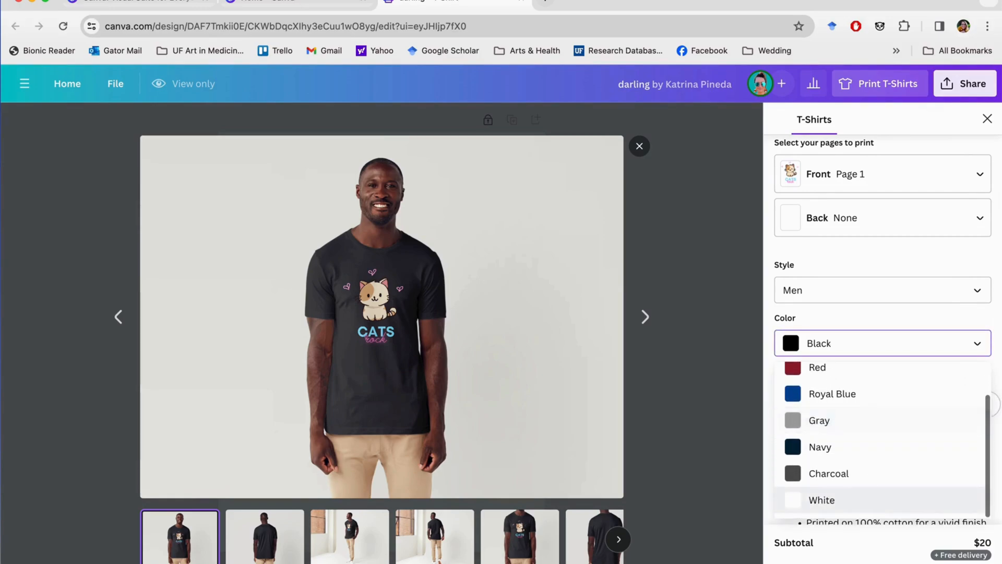
{"action": "left_click", "coordinate": [865, 509]}
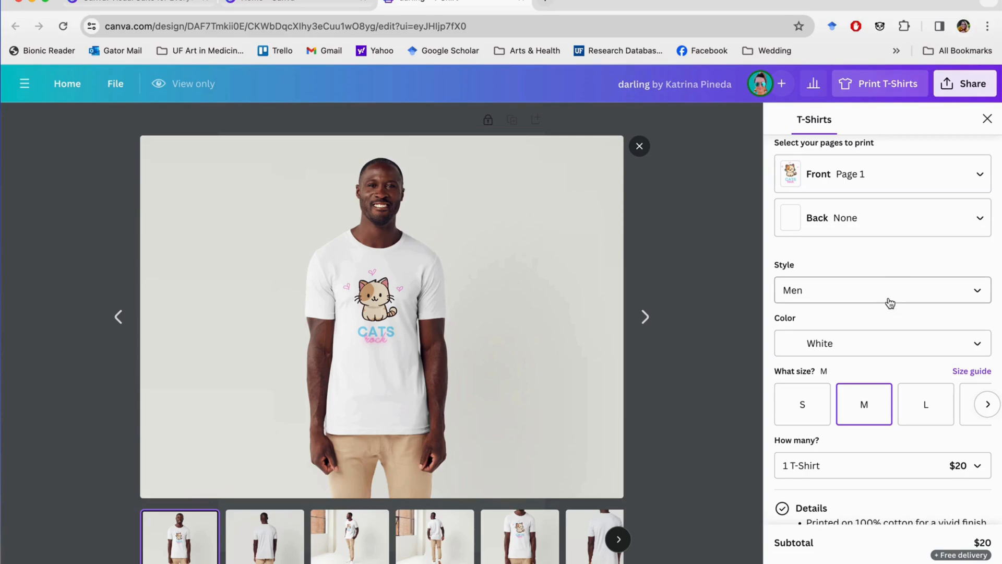
Review the T-shirt quantity and price choices and the product details, and close the print options.
{"action": "scroll", "coordinate": [929, 354], "scroll_direction": "down", "scroll_amount": 3}
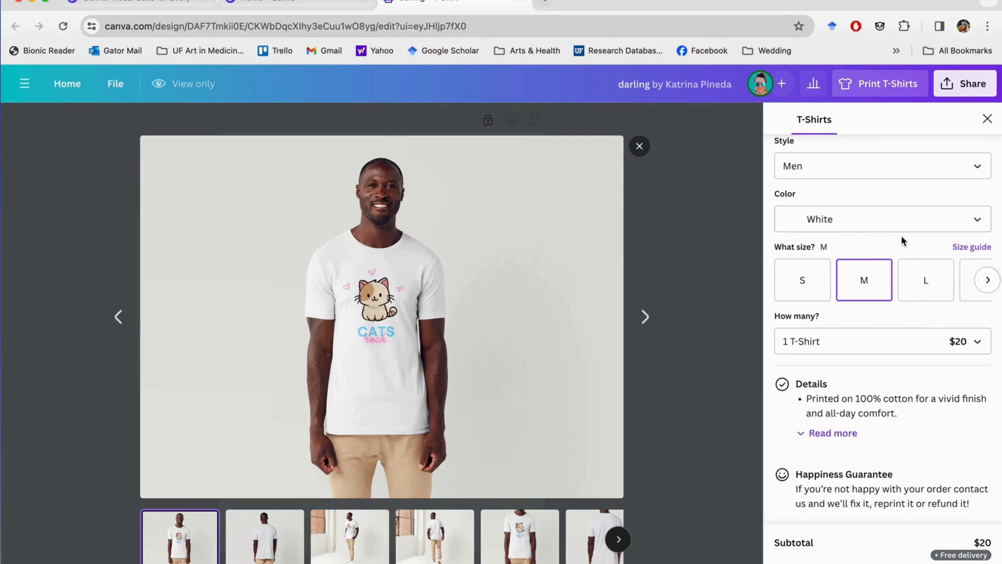
{"action": "left_click", "coordinate": [942, 342]}
{"action": "scroll", "coordinate": [892, 441], "scroll_direction": "down", "scroll_amount": 2}
{"action": "scroll", "coordinate": [892, 441], "scroll_direction": "down", "scroll_amount": 3}
{"action": "scroll", "coordinate": [891, 441], "scroll_direction": "up", "scroll_amount": 5}
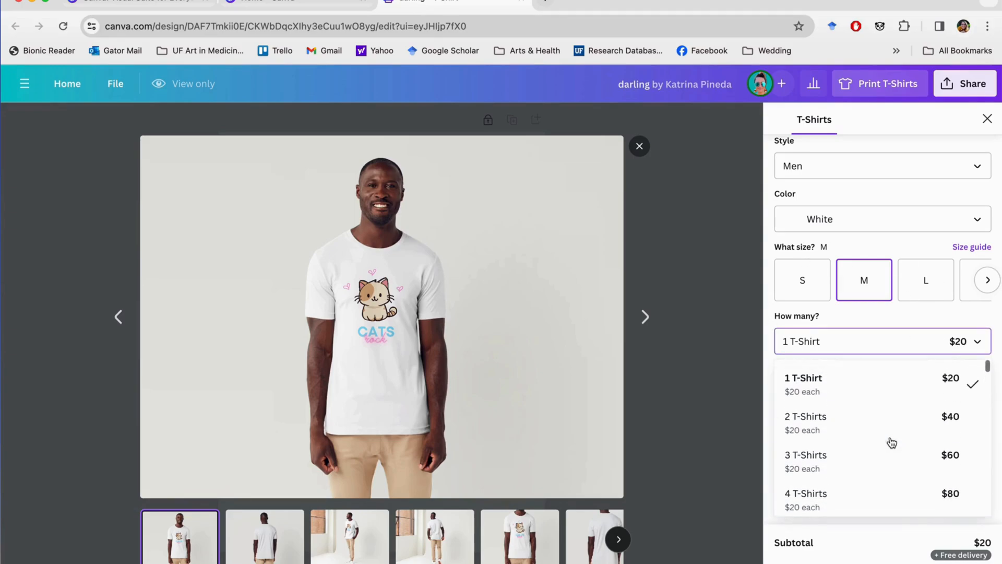
{"action": "left_click", "coordinate": [909, 365]}
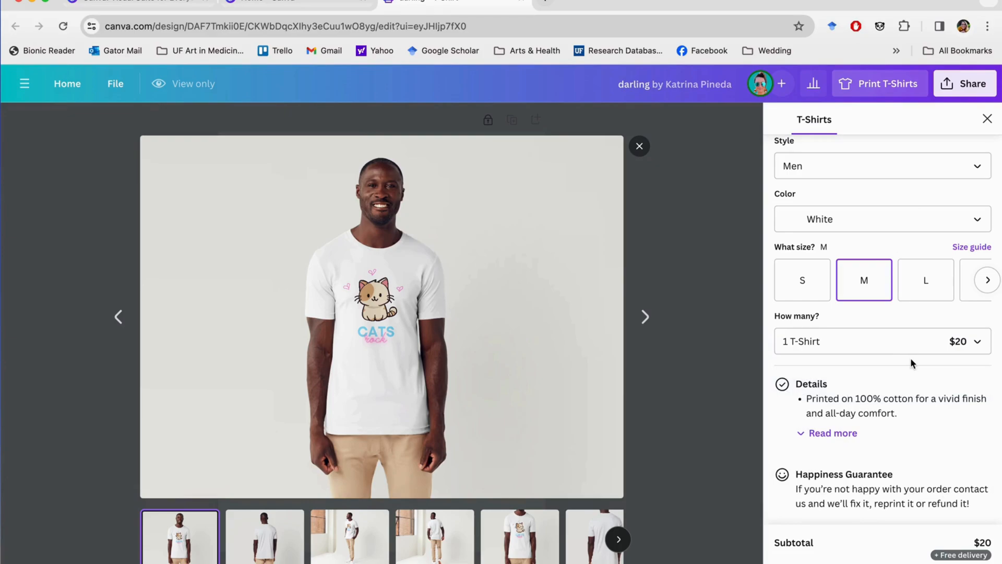
{"action": "scroll", "coordinate": [924, 386], "scroll_direction": "down", "scroll_amount": 1}
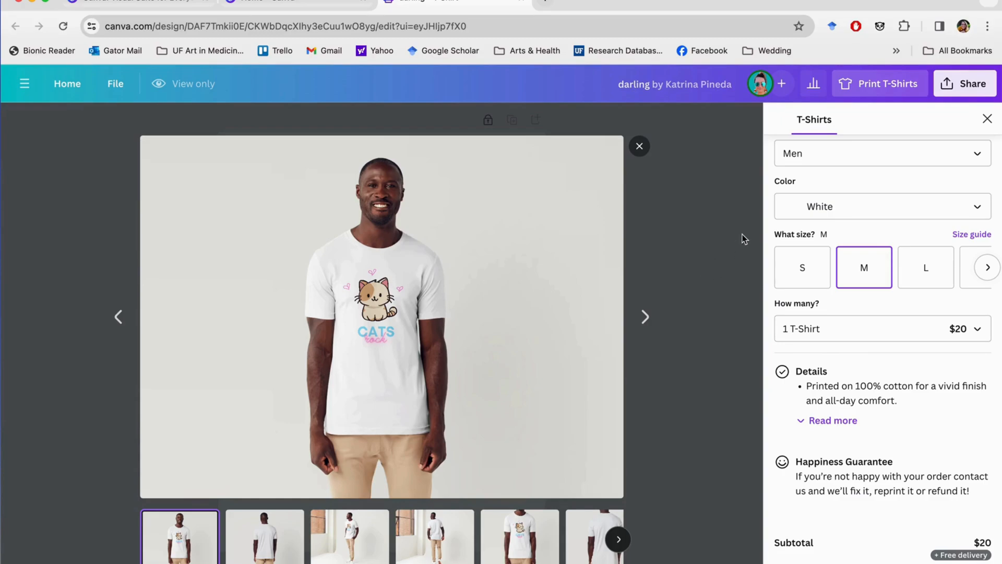
{"action": "left_click", "coordinate": [987, 119]}
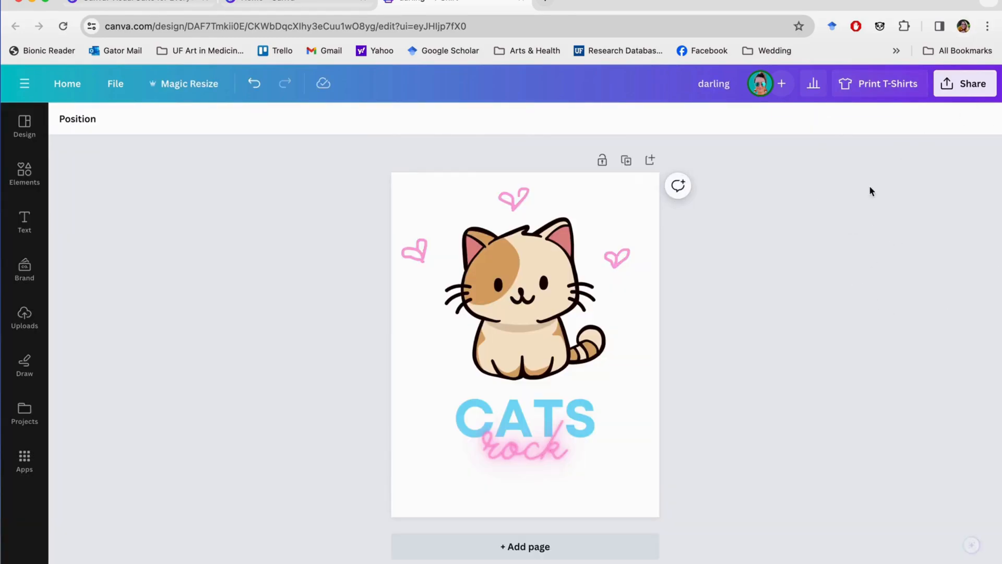
Open the download settings for the design and choose PDF Print as the file type.
{"action": "left_click", "coordinate": [972, 89]}
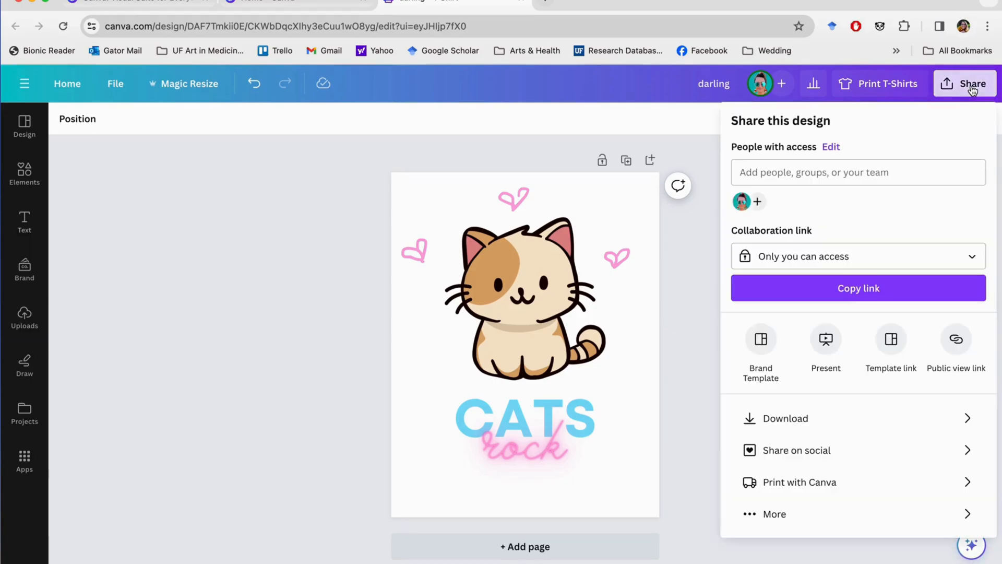
{"action": "left_click", "coordinate": [789, 417]}
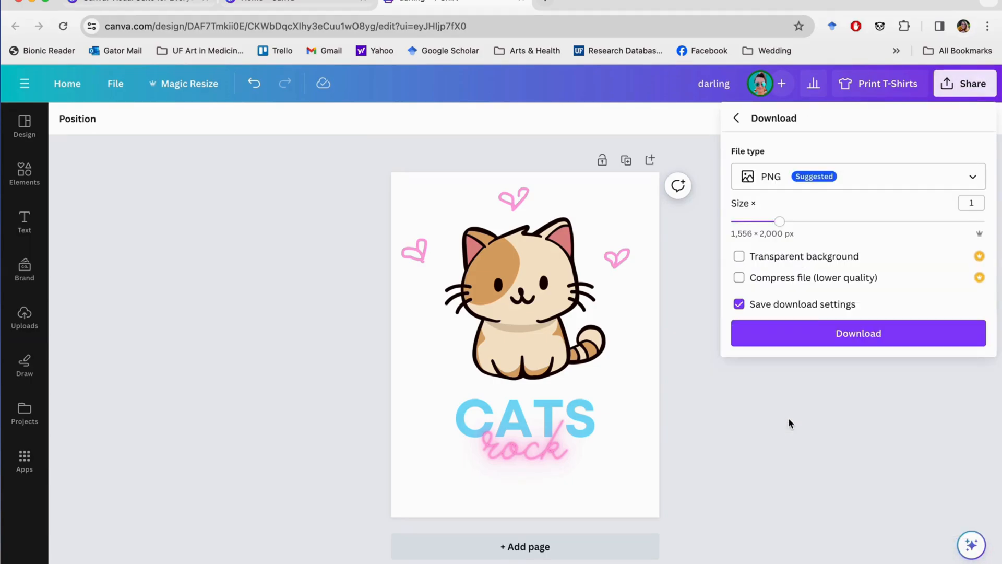
{"action": "left_click", "coordinate": [816, 182]}
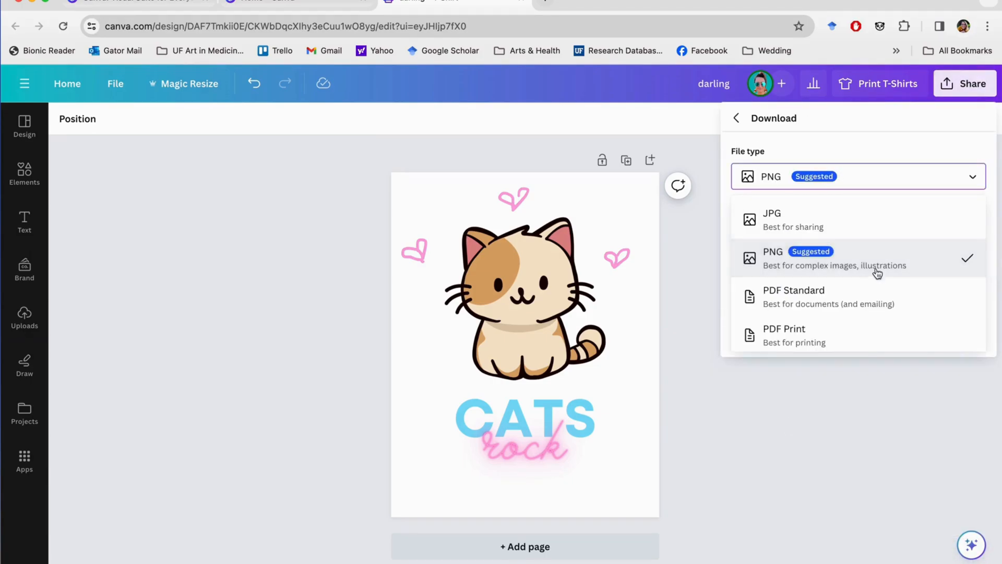
{"action": "scroll", "coordinate": [866, 295], "scroll_direction": "down", "scroll_amount": 2}
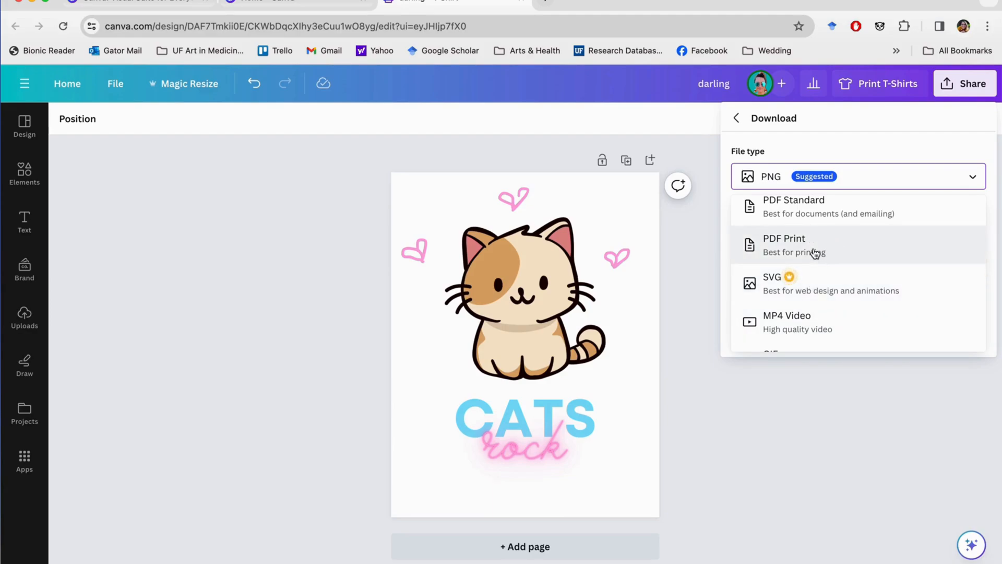
{"action": "left_click", "coordinate": [815, 252]}
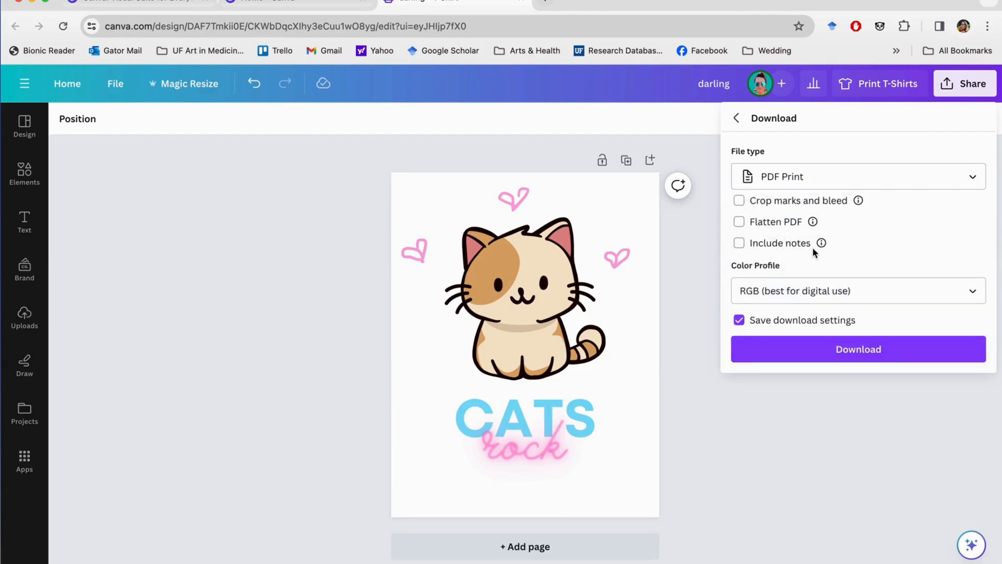
Set the color profile to CMYK (best for professional printing) and download the design.
{"action": "left_click", "coordinate": [839, 292]}
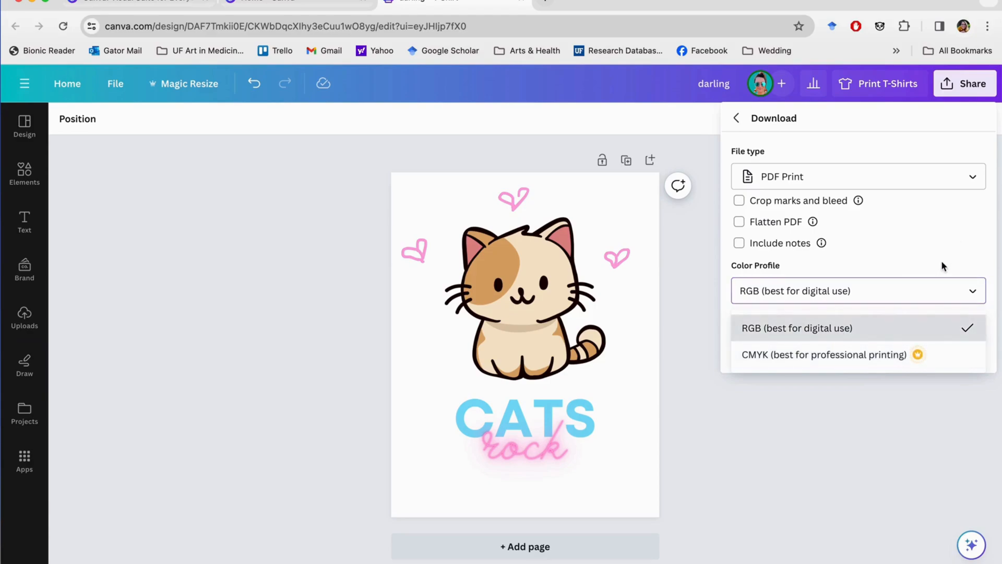
{"action": "left_click", "coordinate": [948, 241]}
{"action": "left_click", "coordinate": [869, 293]}
{"action": "left_click", "coordinate": [836, 355]}
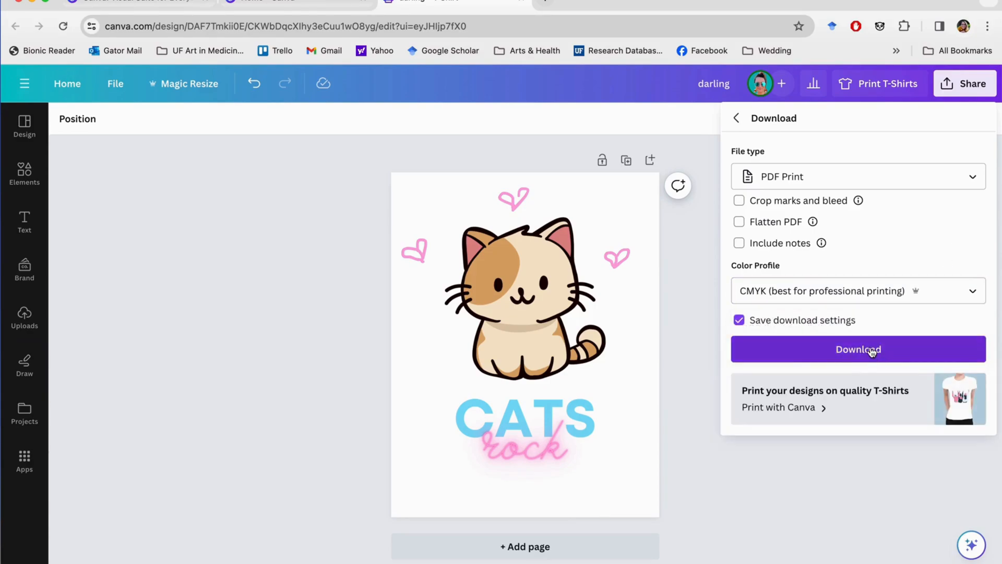
{"action": "left_click", "coordinate": [874, 351]}
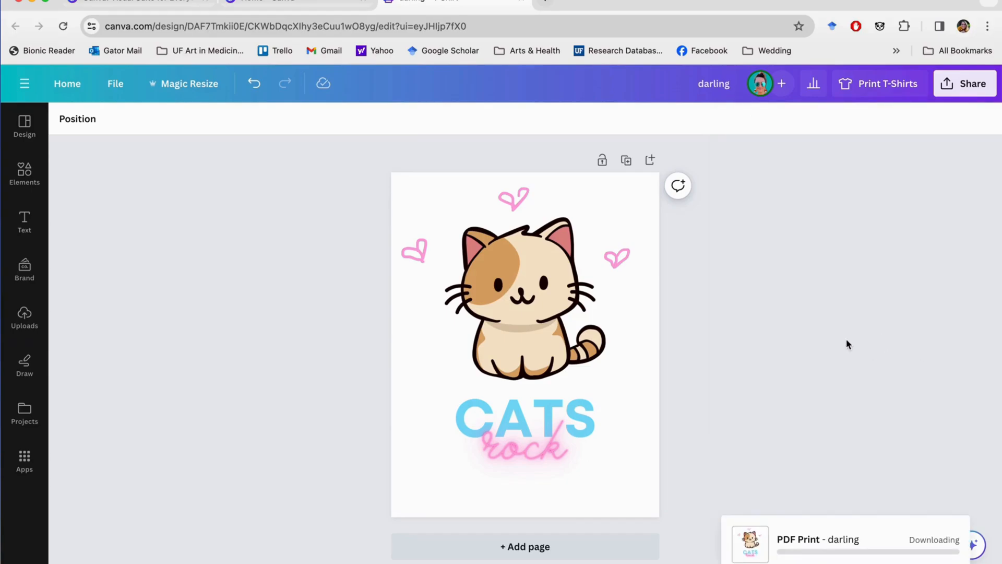